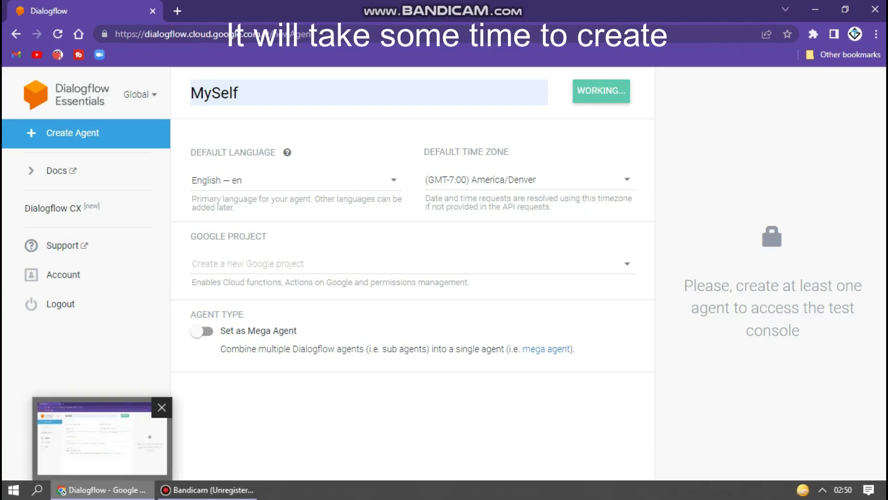
# Create a new intent in the MySelf agent and name it "Name"
pyautogui.moveTo(203, 490)
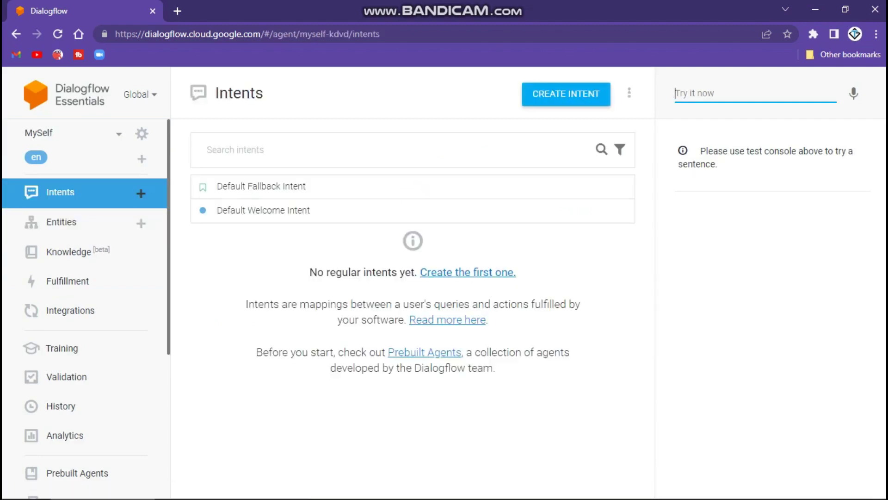
pyautogui.click(566, 94)
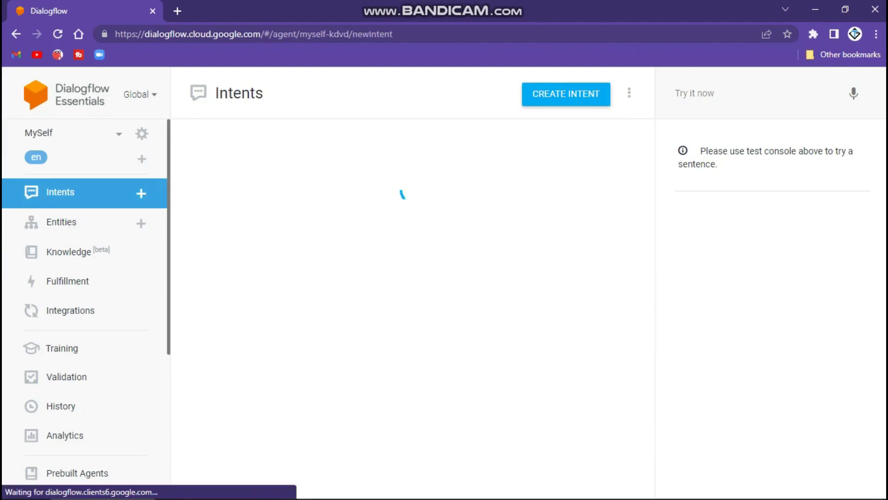
pyautogui.click(324, 93)
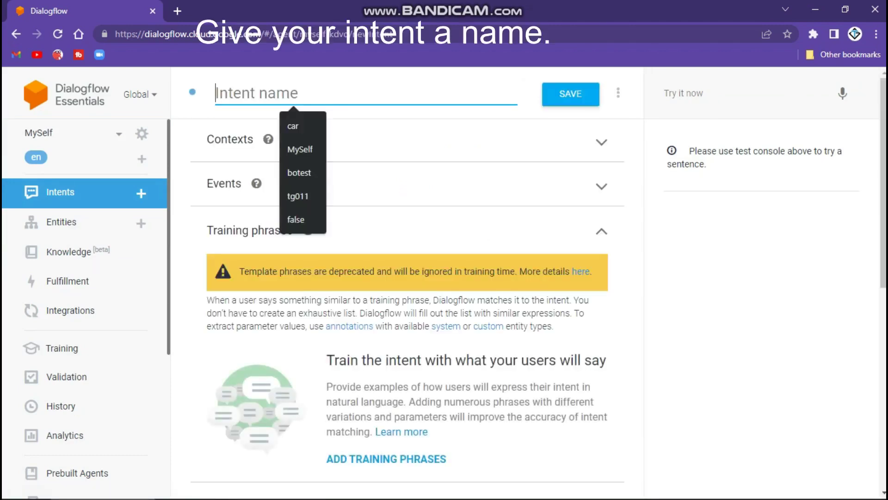
pyautogui.write('Name')
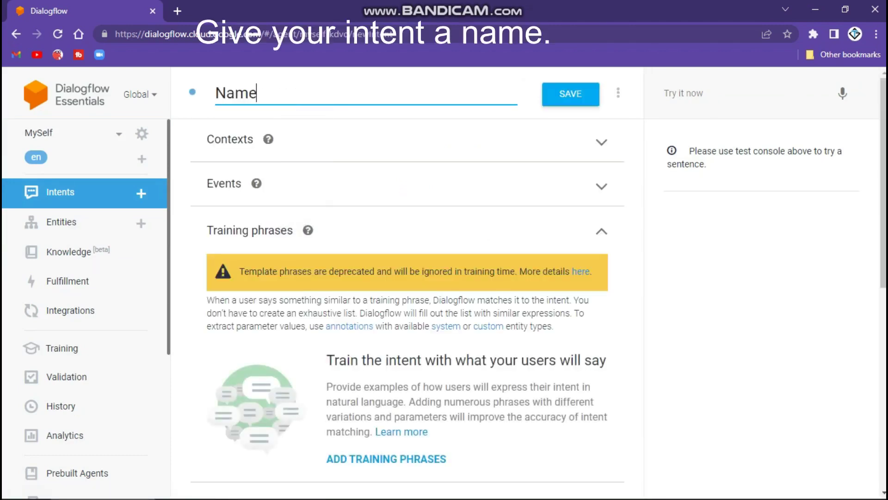
# Add the training phrase "What is your name?" to the Name intent
pyautogui.scroll(-3, 407, 305)
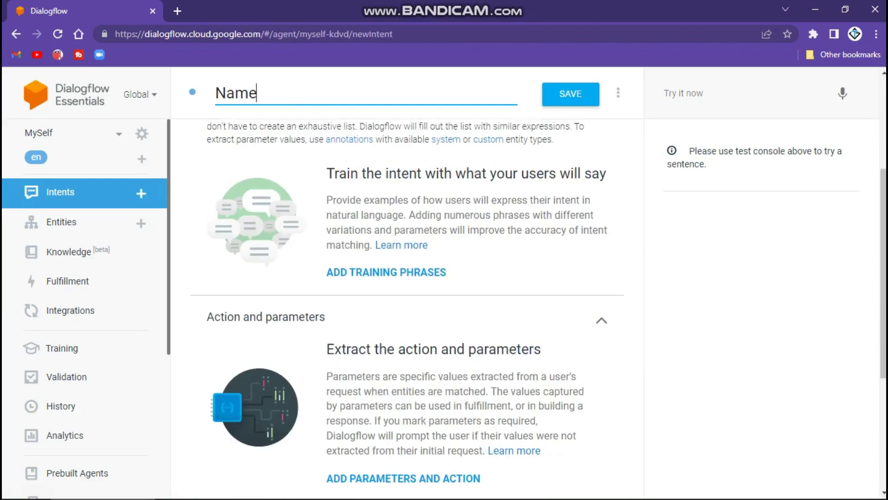
pyautogui.click(386, 329)
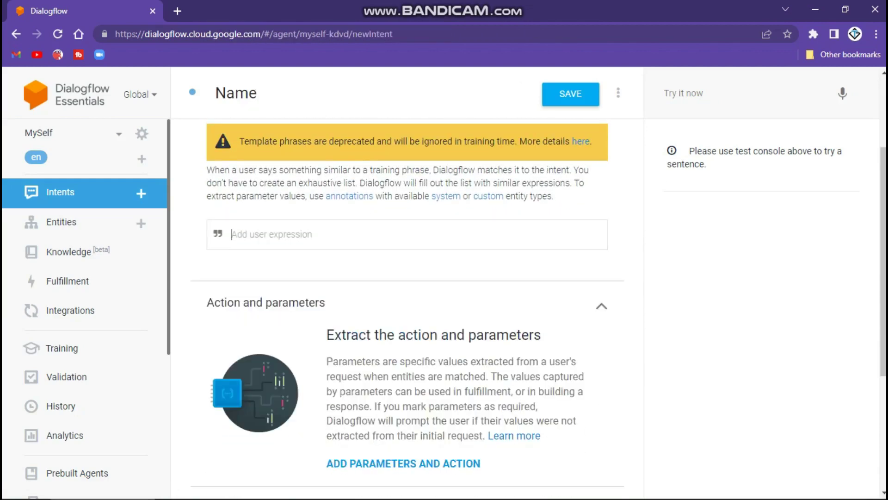
pyautogui.write('Whati')
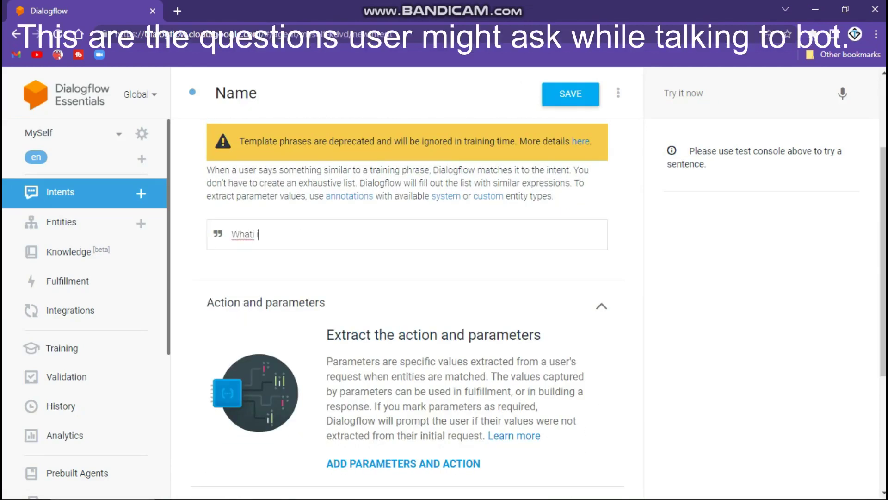
pyautogui.press('BackSpace')
pyautogui.press('BackSpace')
pyautogui.write('is ')
pyautogui.write('your name')
pyautogui.write('>')
pyautogui.press('BackSpace')
pyautogui.write('?')
pyautogui.press('Return')
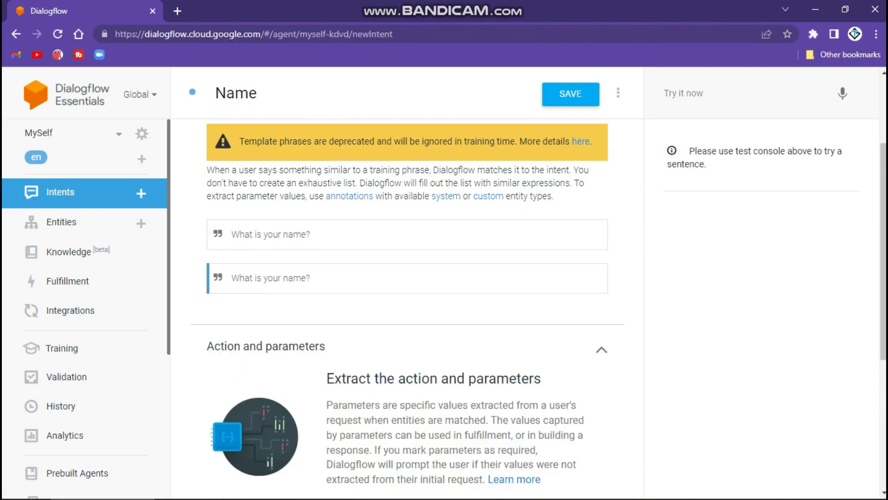
# Add "your name?" as a second training phrase of the Name intent
pyautogui.press('BackSpace')
pyautogui.press('BackSpace')
pyautogui.press('BackSpace')
pyautogui.press('BackSpace')
pyautogui.press('BackSpace')
pyautogui.press('BackSpace')
pyautogui.press('BackSpace')
pyautogui.press('BackSpace')
pyautogui.press('BackSpace')
pyautogui.press('BackSpace')
pyautogui.press('BackSpace')
pyautogui.press('BackSpace')
pyautogui.press('BackSpace')
pyautogui.press('BackSpace')
pyautogui.press('BackSpace')
pyautogui.press('BackSpace')
pyautogui.press('BackSpace')
pyautogui.press('BackSpace')
pyautogui.write('your name>')
pyautogui.press('Return')
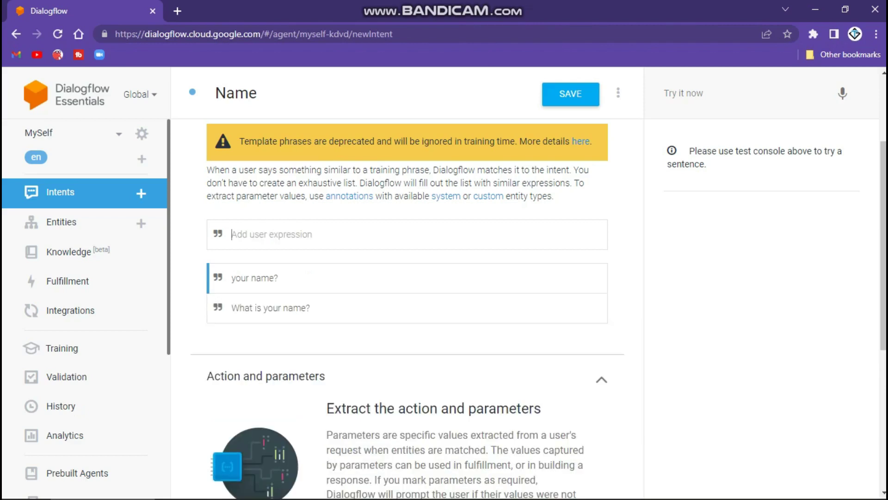
# Add the text response "Hi My name is TG011" to the Name intent and save the intent
pyautogui.scroll(-6, 407, 305)
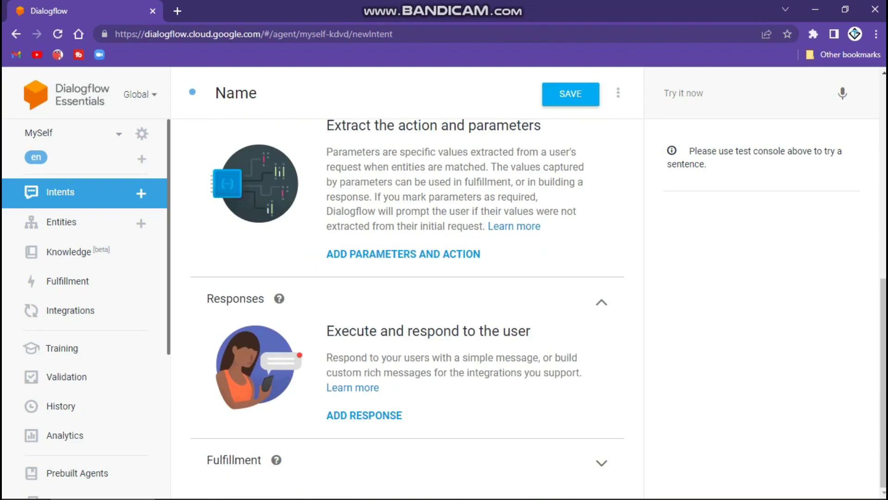
pyautogui.click(364, 416)
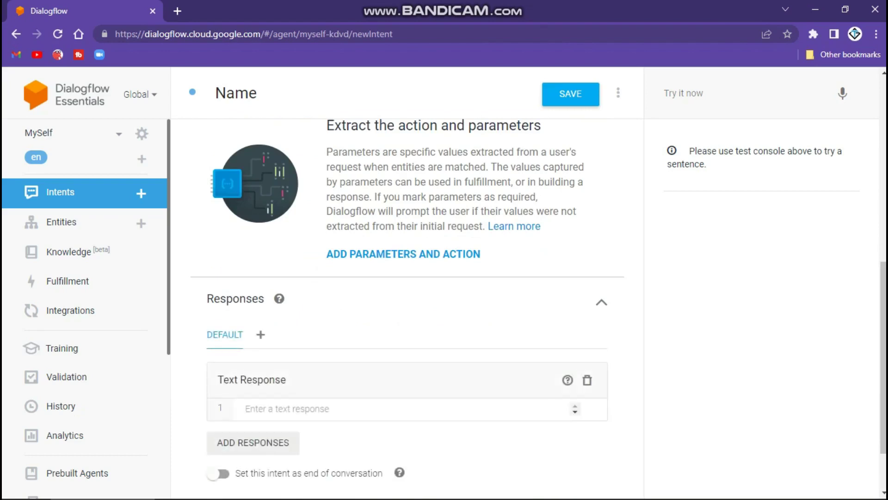
pyautogui.write('H')
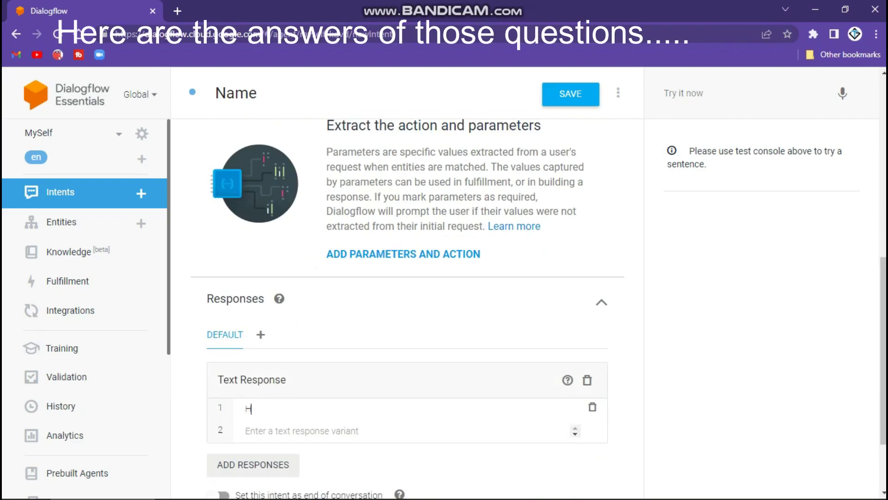
pyautogui.write('i My name is TG011')
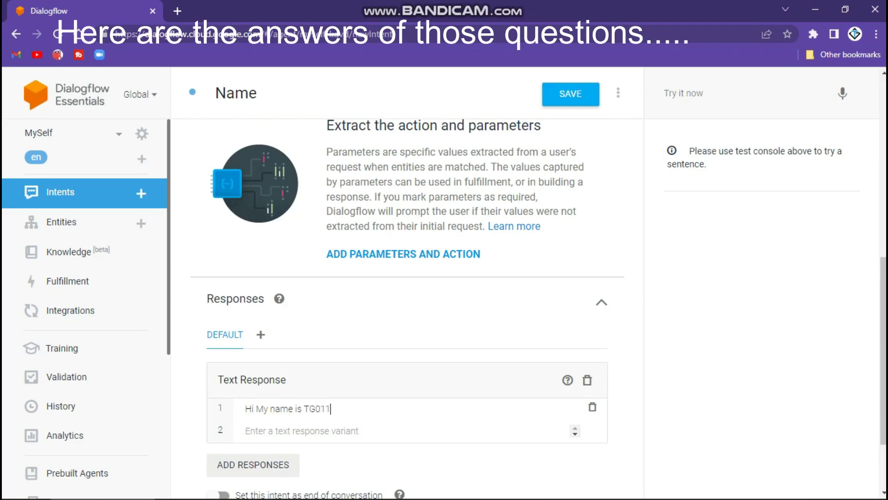
pyautogui.press('Tab')
pyautogui.click(570, 94)
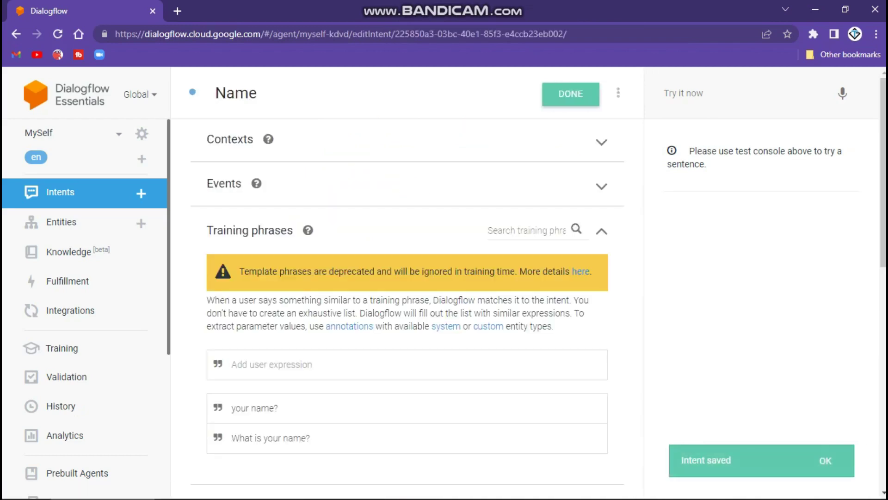
# Test the agent with the queries "What is your name", "name" and "your name"
pyautogui.click(694, 93)
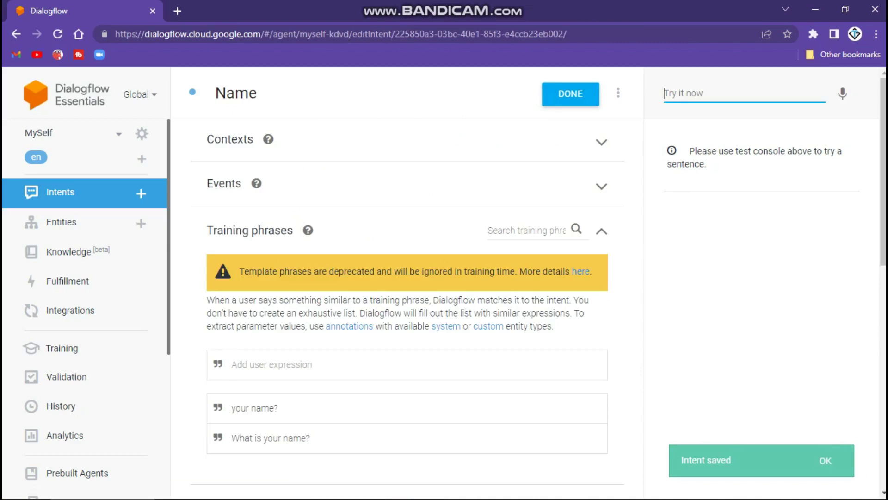
pyautogui.write('What')
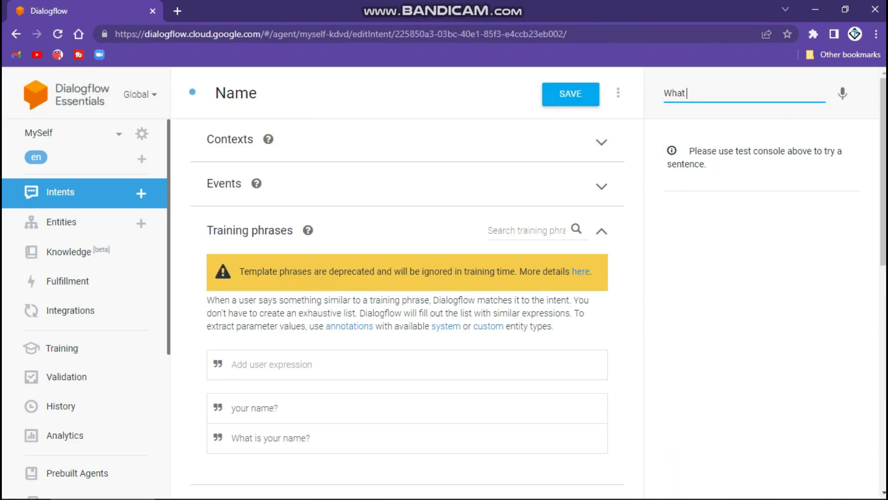
pyautogui.write(' is your name')
pyautogui.press('Return')
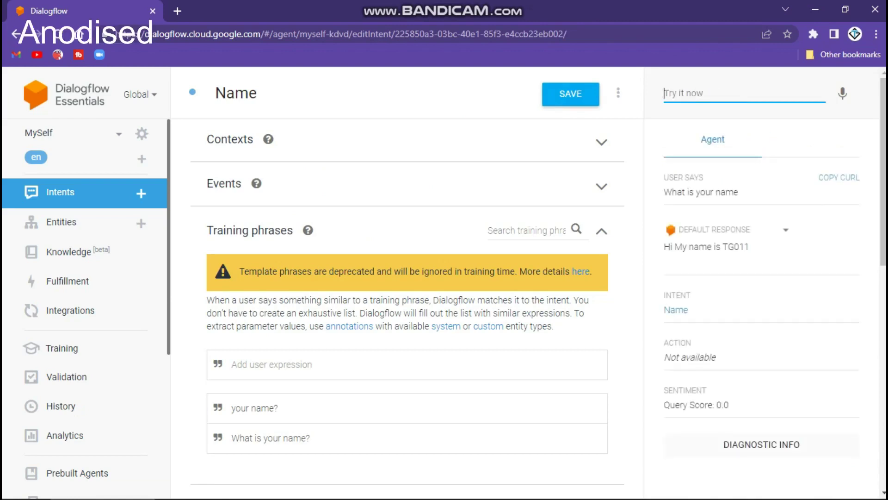
pyautogui.write('name')
pyautogui.press('Return')
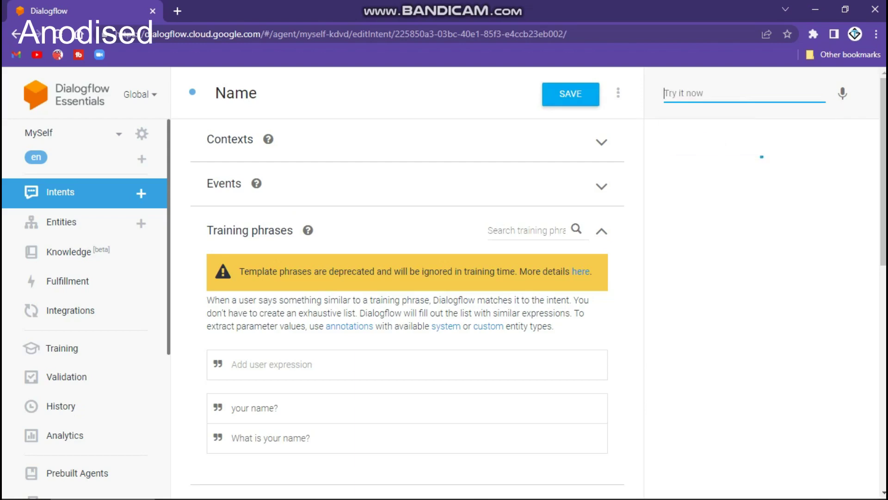
pyautogui.write('your name')
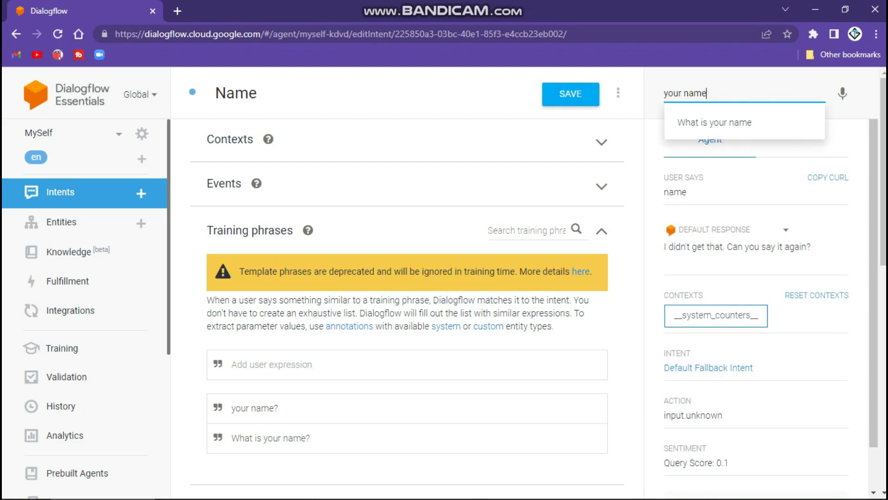
pyautogui.press('Return')
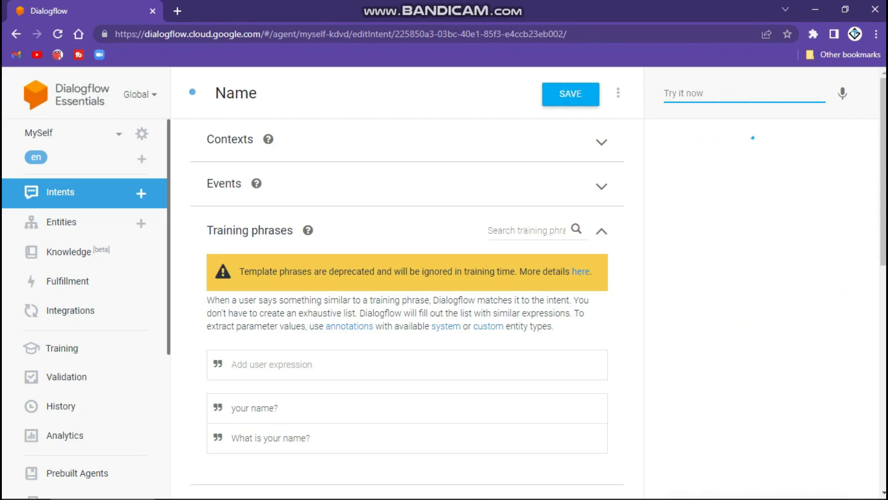
# Add the training phrase "name?" to the Name intent and save the intent again
pyautogui.scroll(-3, 407, 278)
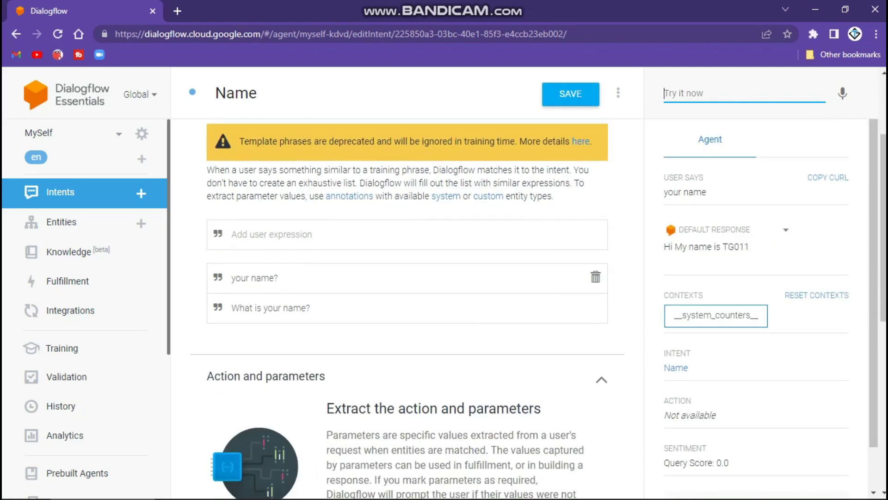
pyautogui.click(272, 234)
pyautogui.write('name?')
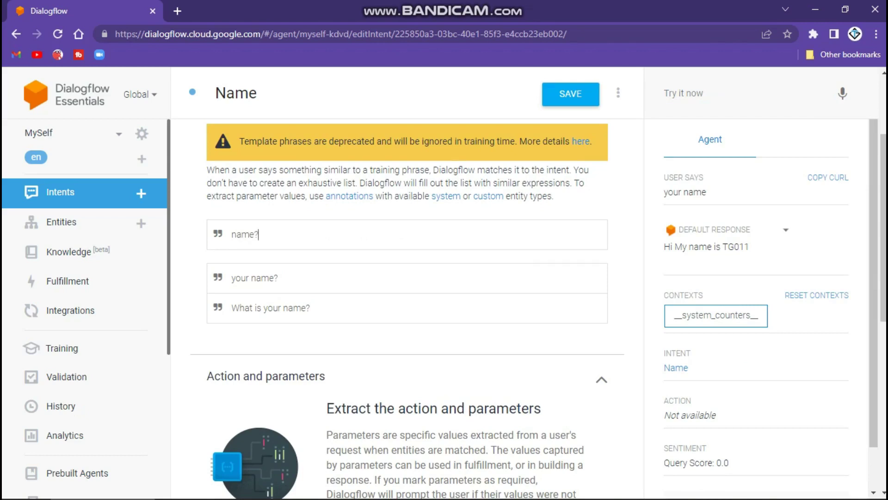
pyautogui.press('Return')
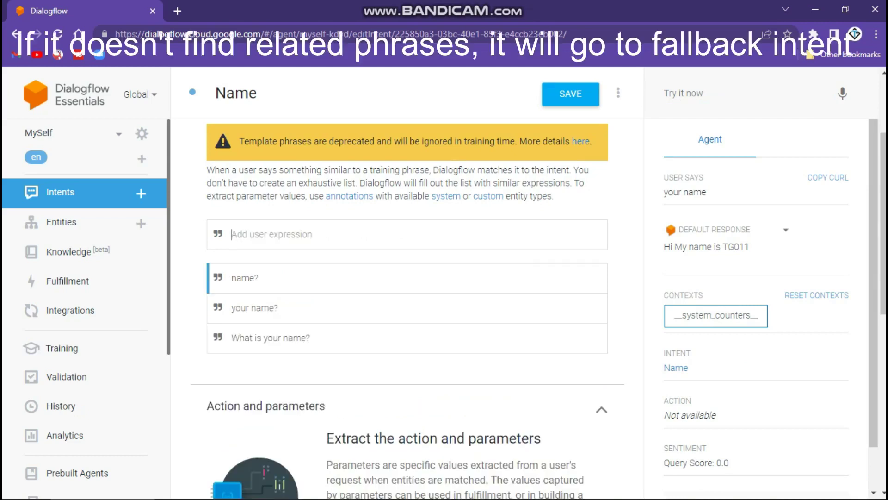
pyautogui.click(571, 93)
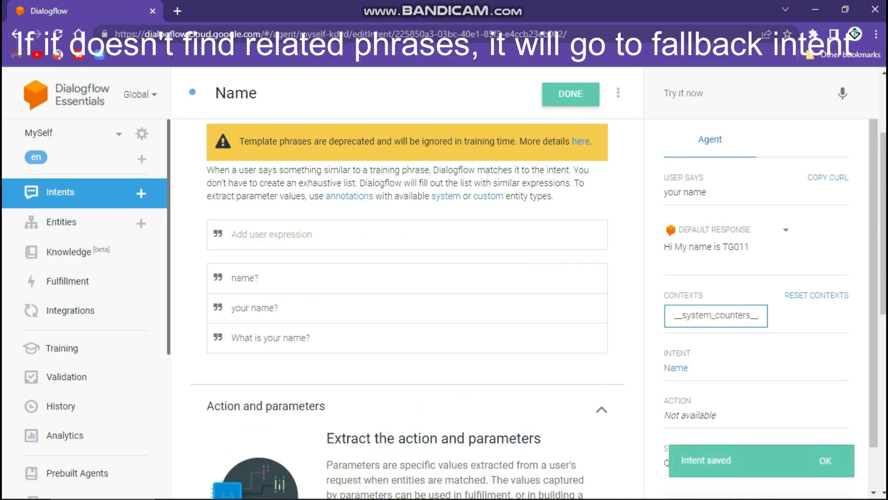
pyautogui.click(693, 93)
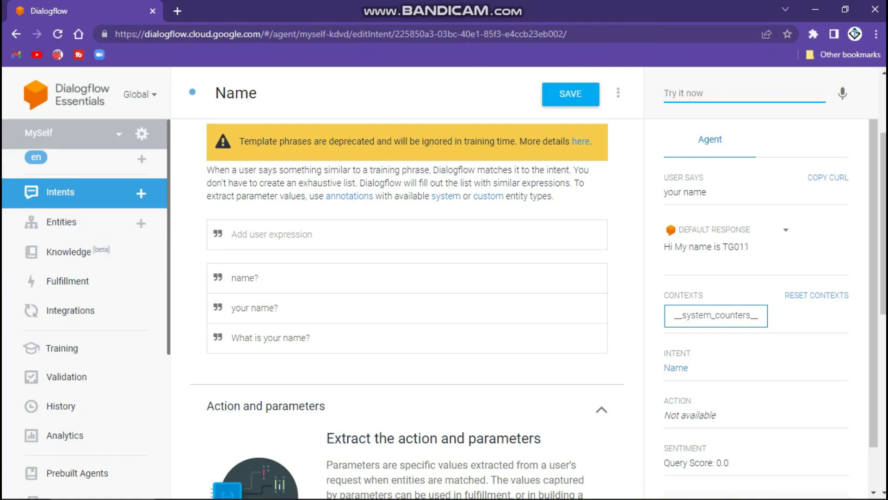
# Create another intent and name it "FAV song"
pyautogui.click(141, 193)
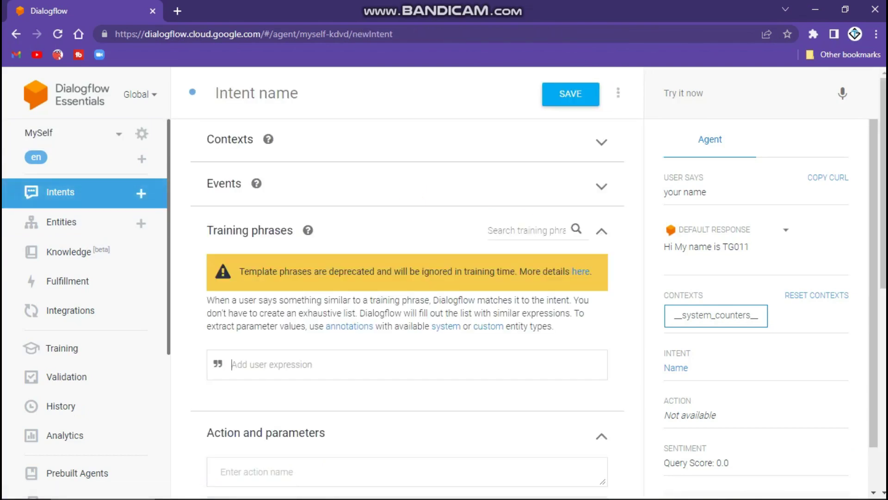
pyautogui.click(293, 93)
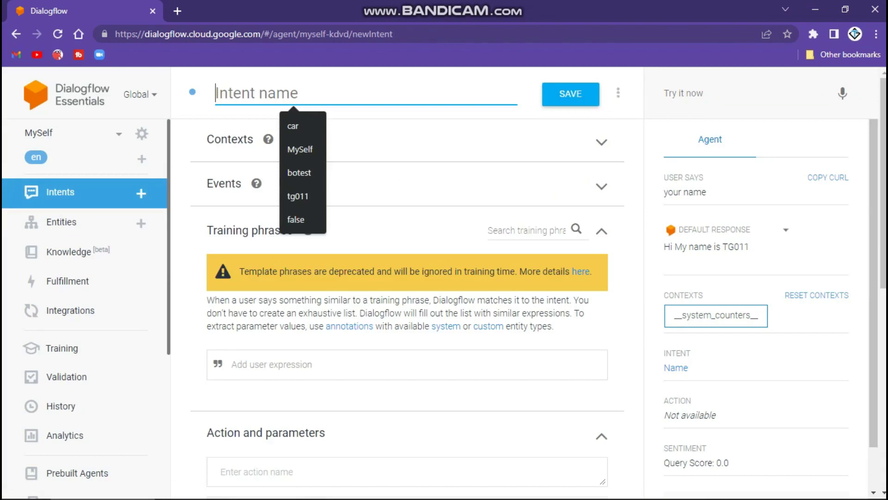
pyautogui.write('FA')
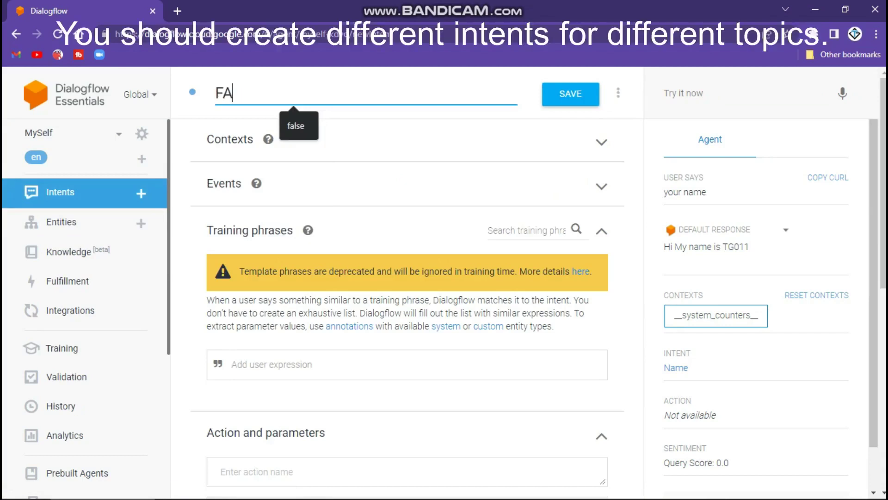
pyautogui.write('V song')
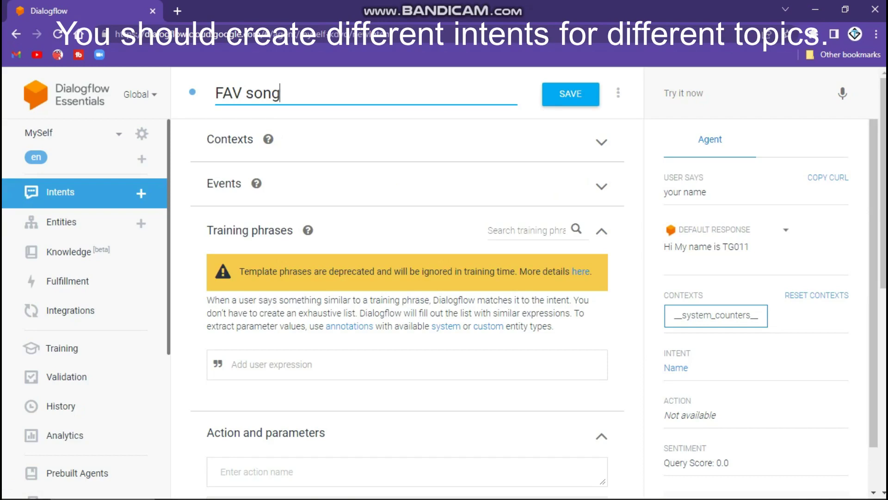
# Enter "what is your favourite song?" as a training phrase of the FAV song intent
pyautogui.scroll(-4, 407, 306)
pyautogui.click(407, 170)
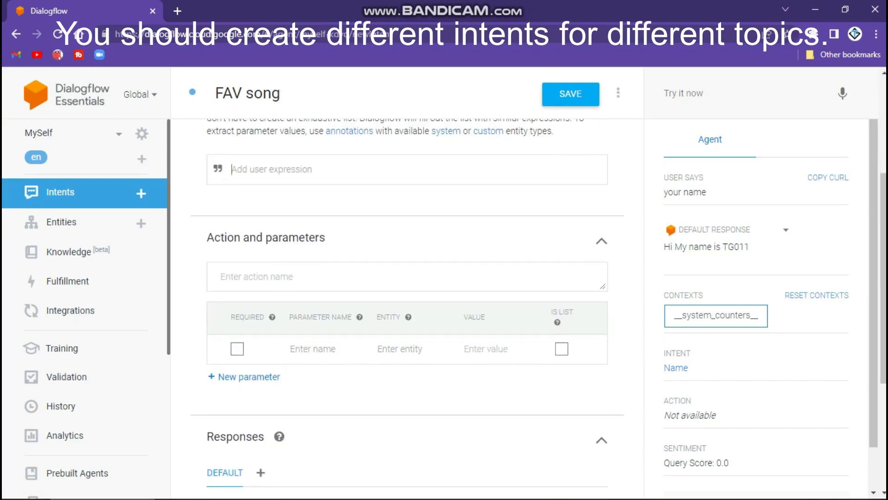
pyautogui.write('what')
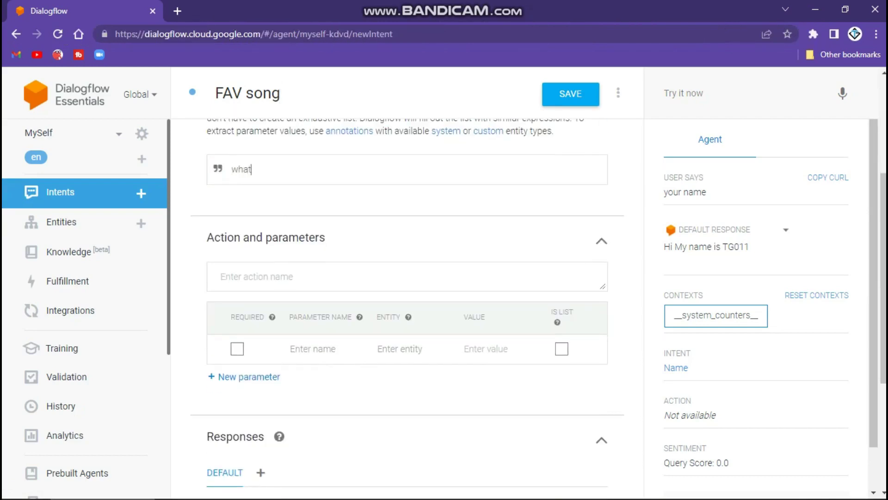
pyautogui.write(' is your favourite song?')
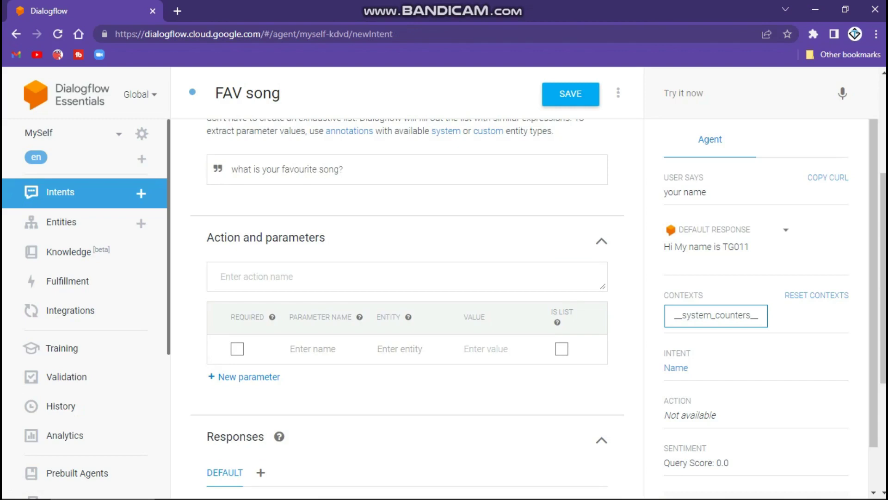
# Enter "I like stay by JB and the kid laroi." as the text response of the FAV song intent
pyautogui.scroll(-1, 407, 305)
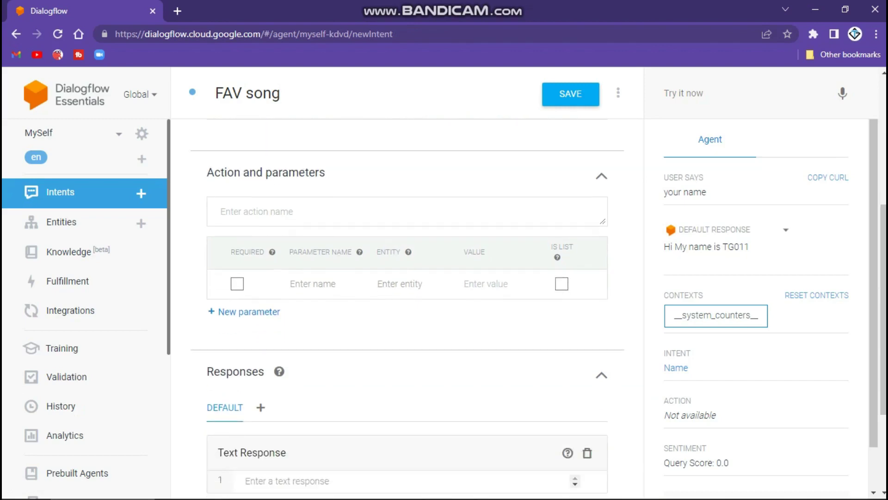
pyautogui.scroll(-3, 407, 305)
pyautogui.click(296, 333)
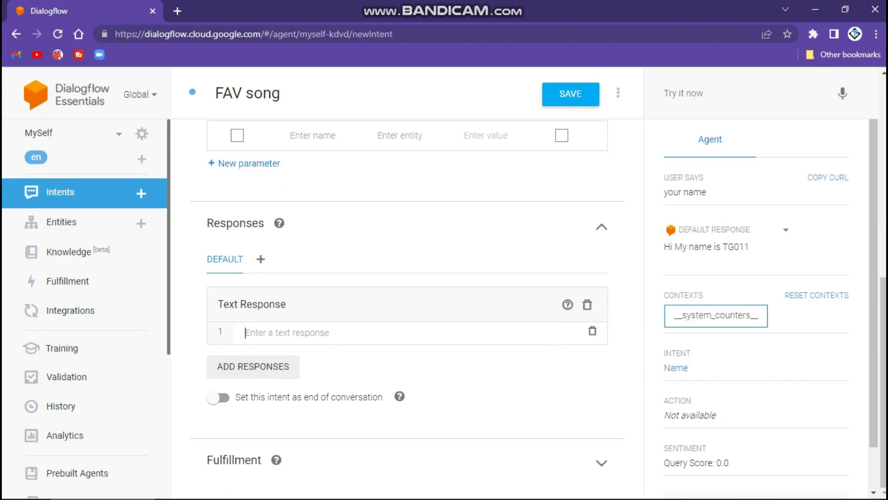
pyautogui.write('I li')
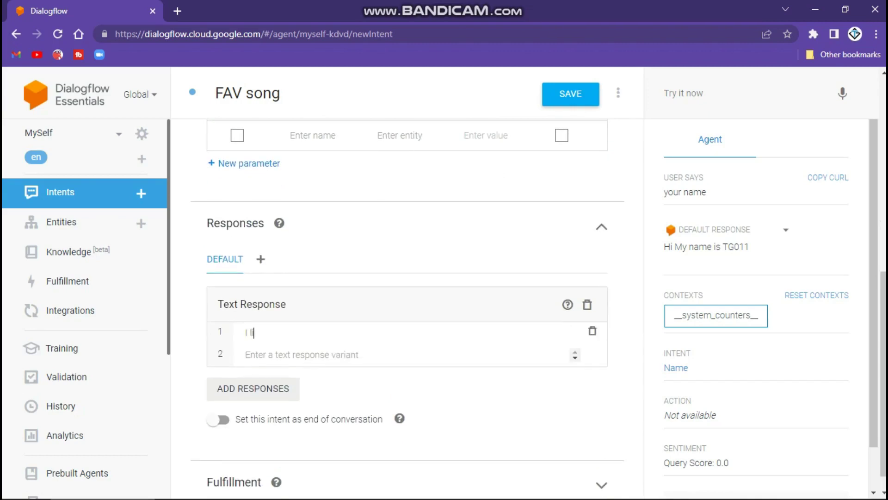
pyautogui.write('ke stay by JB and the')
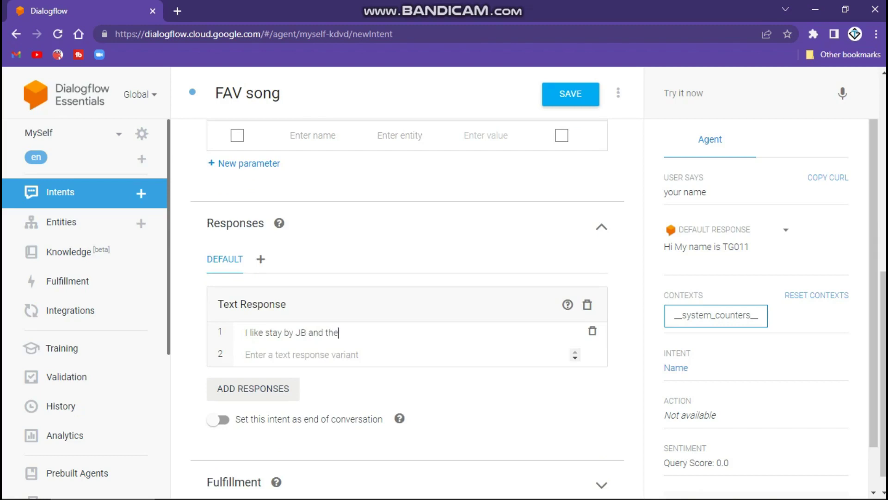
pyautogui.write(' kid laroi')
# Add the training phrases "song?" and "fav song?" after "what is your favourite song?" and save the FAV song intent
pyautogui.scroll(8, 408, 305)
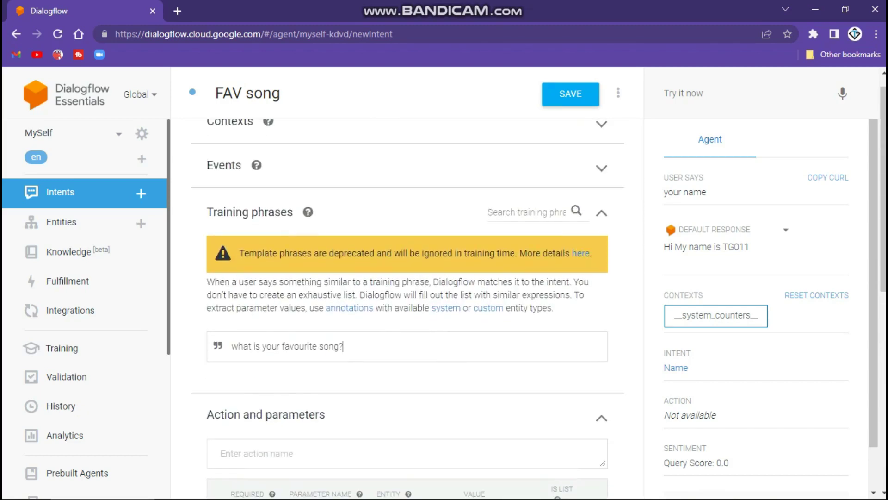
pyautogui.press('Return')
pyautogui.write('song')
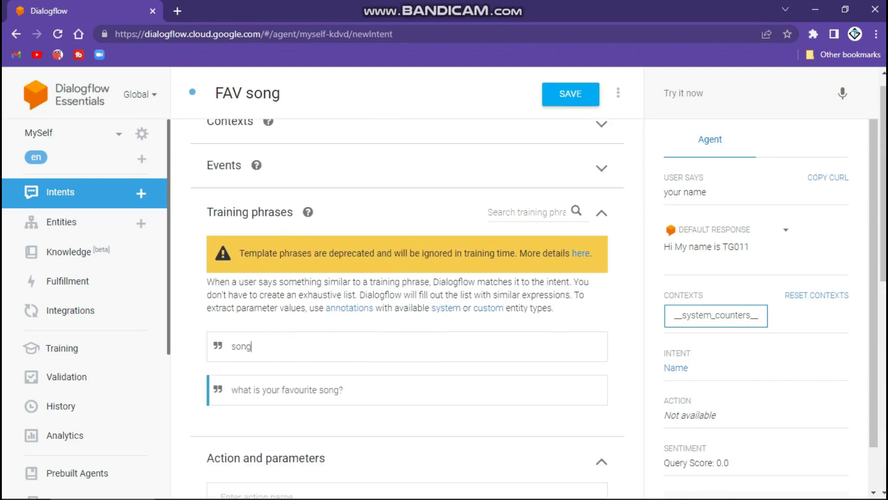
pyautogui.write('?')
pyautogui.press('Return')
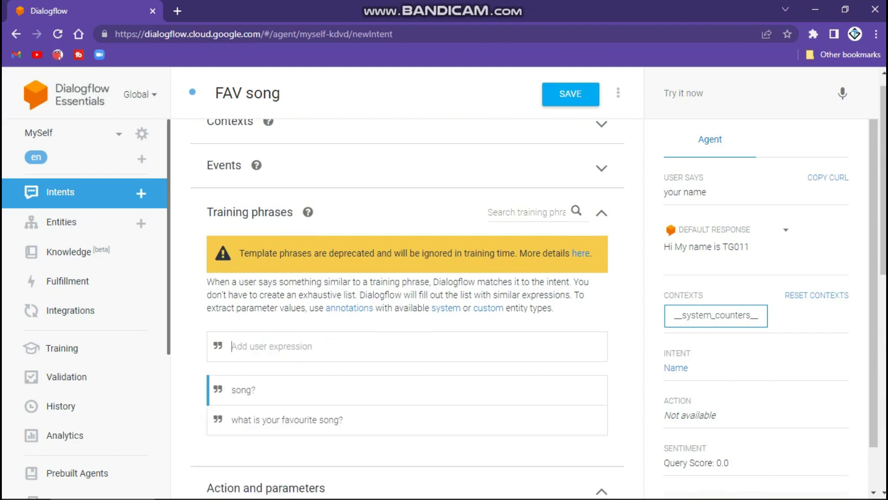
pyautogui.write('fav son')
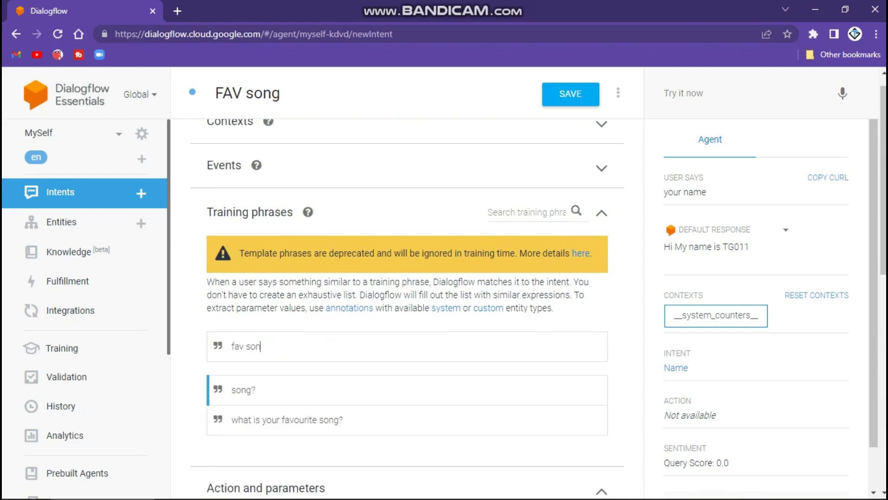
pyautogui.write('g?')
pyautogui.press('Return')
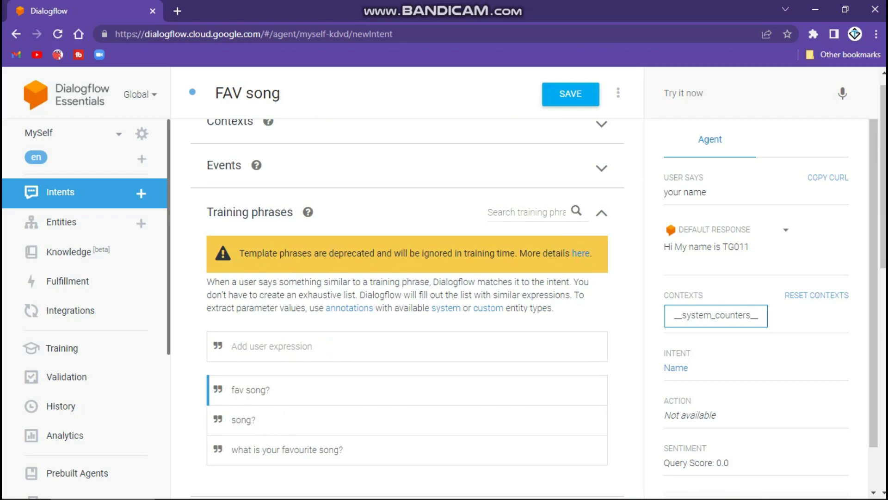
pyautogui.click(586, 95)
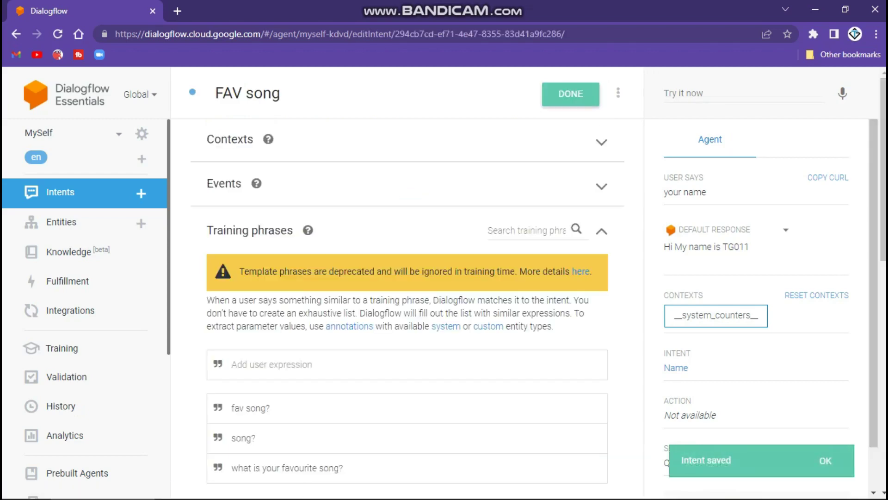
# Test the agent with the queries "name?" and "song"
pyautogui.write('s')
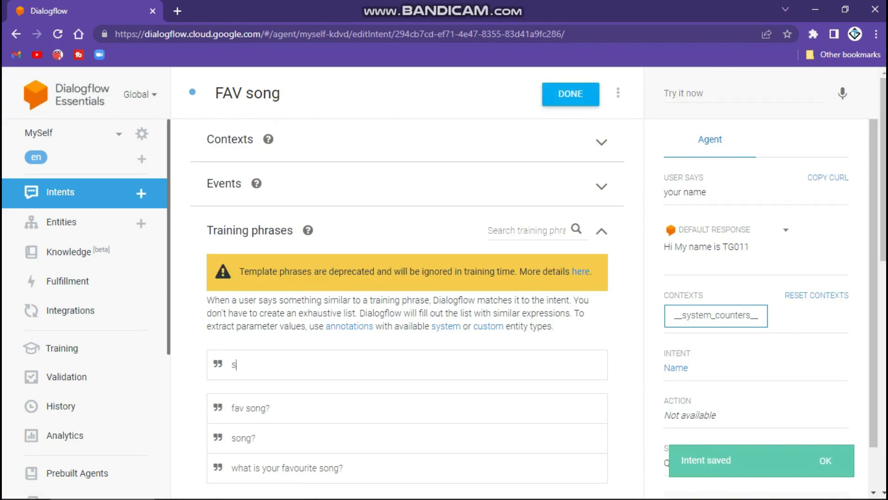
pyautogui.click(743, 94)
pyautogui.write('name')
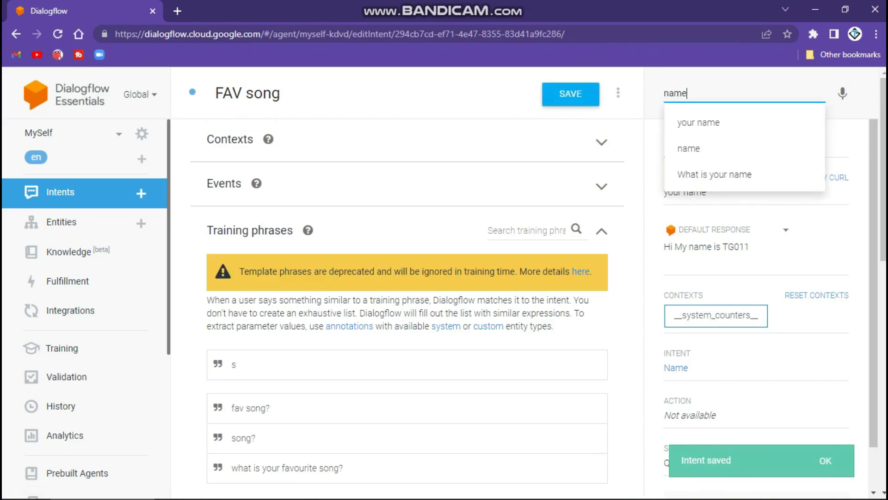
pyautogui.write('?')
pyautogui.press('Return')
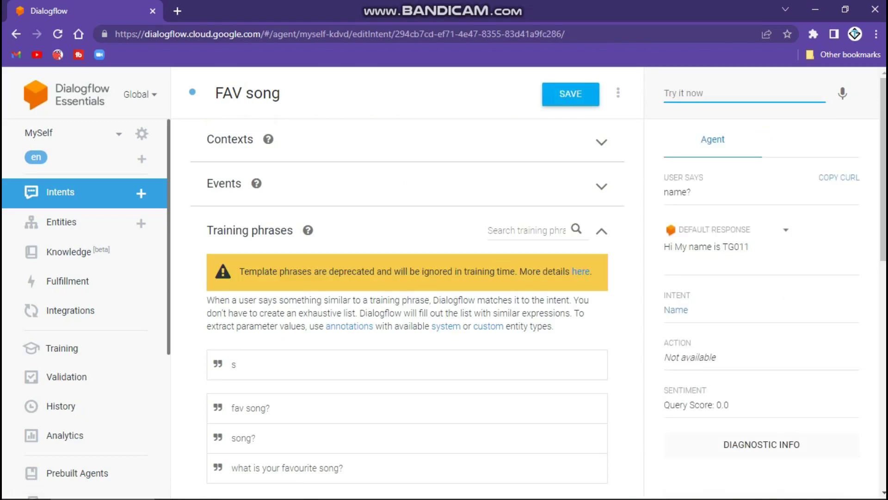
pyautogui.write('song')
pyautogui.press('Return')
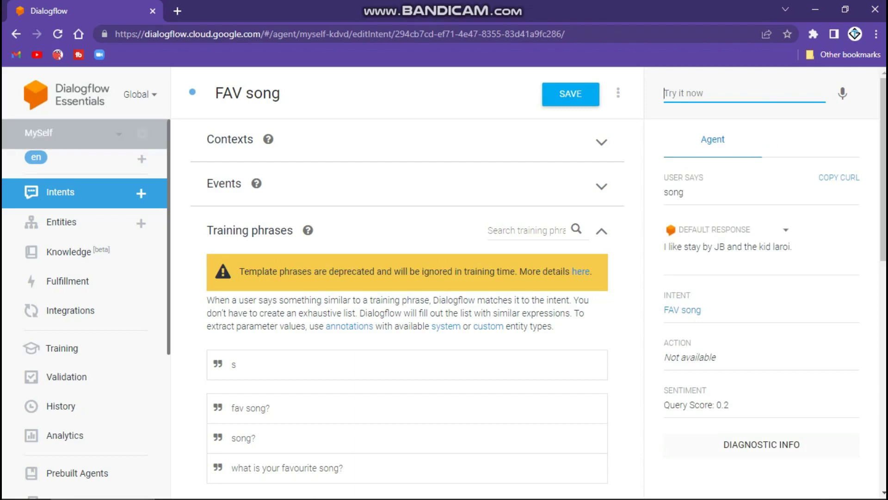
# Save the FAV song intent again, and create another intent named "car"
pyautogui.click(570, 93)
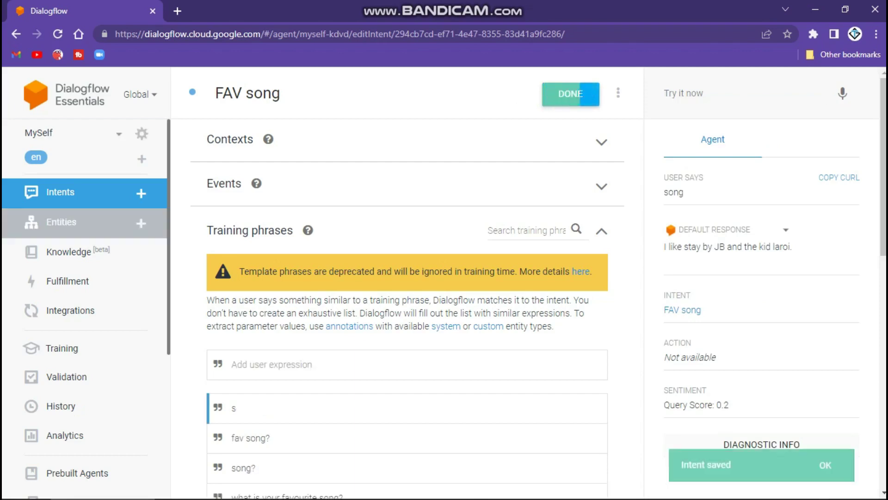
pyautogui.click(142, 193)
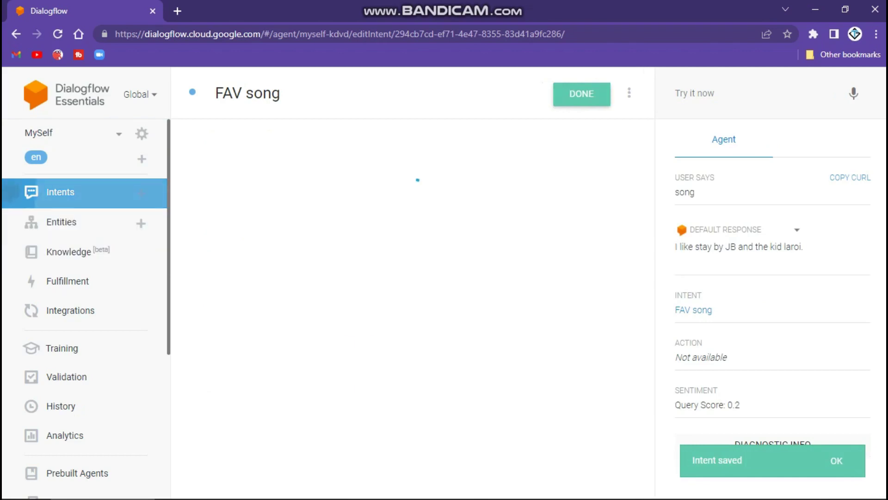
pyautogui.scroll(-1, 407, 305)
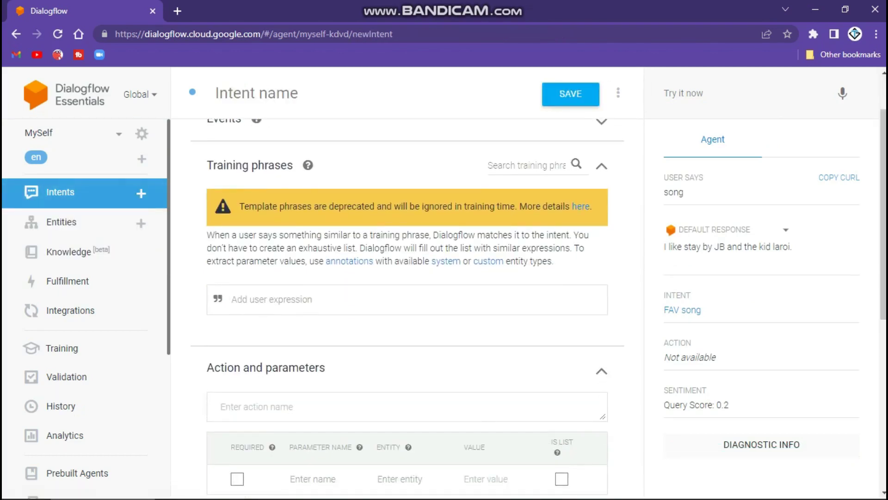
pyautogui.click(257, 93)
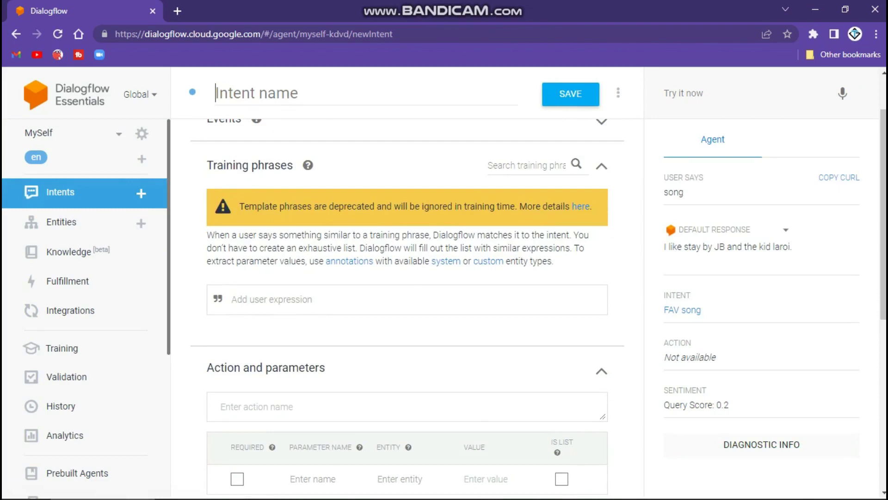
pyautogui.write('car')
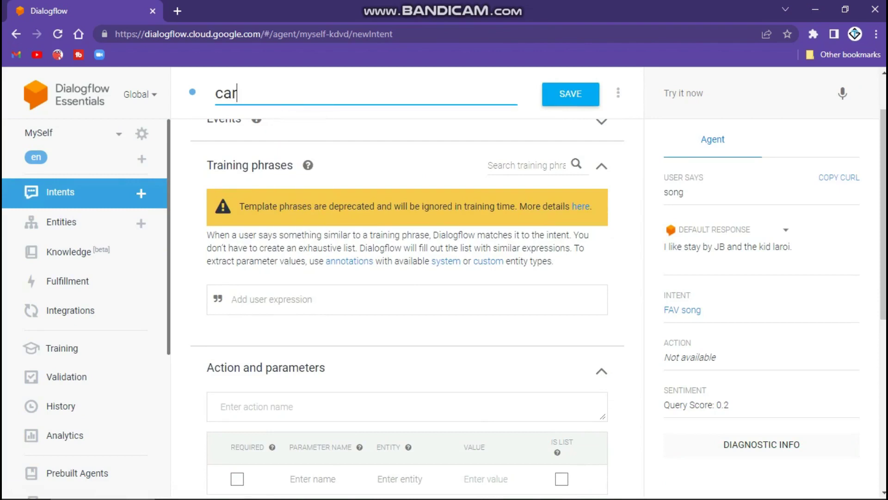
# Add the training phrases "what is your fav car?", "car?" and "favourite car?" to the car intent
pyautogui.click(271, 299)
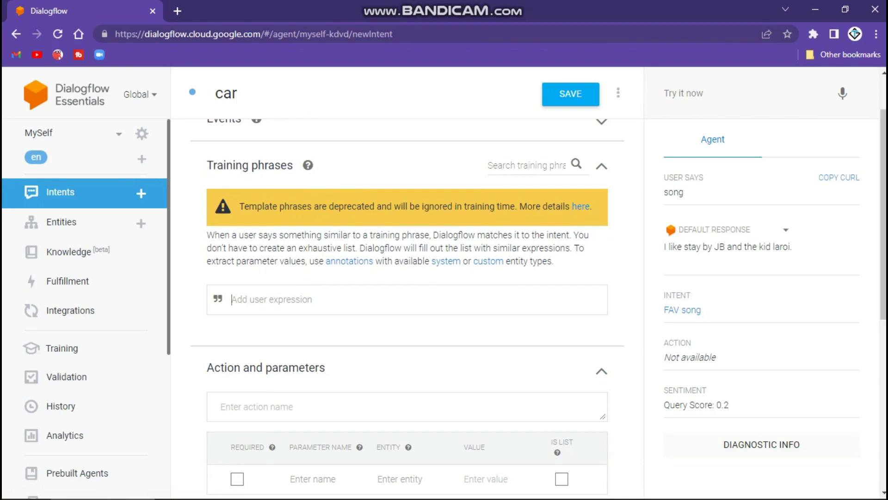
pyautogui.write('what is you')
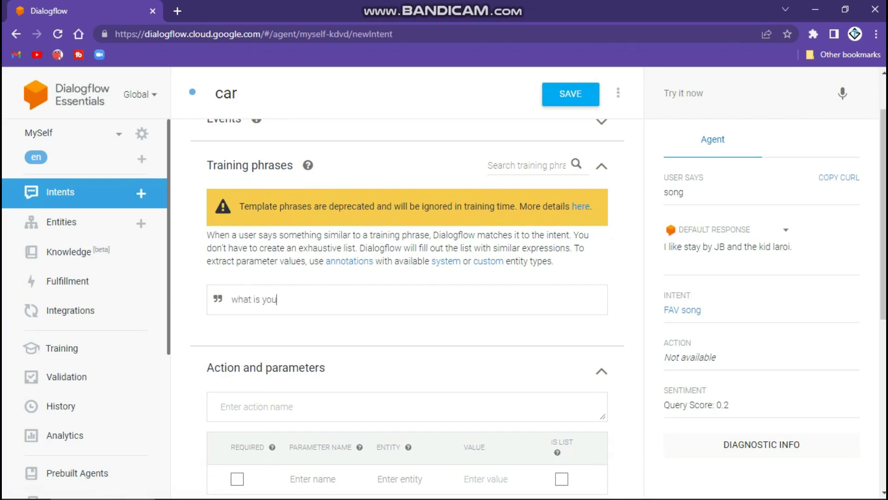
pyautogui.write('r fav car?')
pyautogui.press('Return')
pyautogui.write('car?')
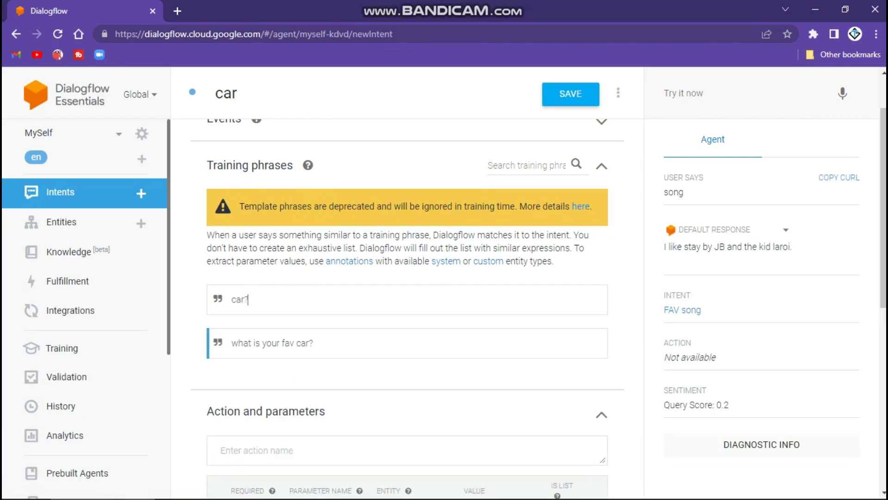
pyautogui.press('Return')
pyautogui.write('f')
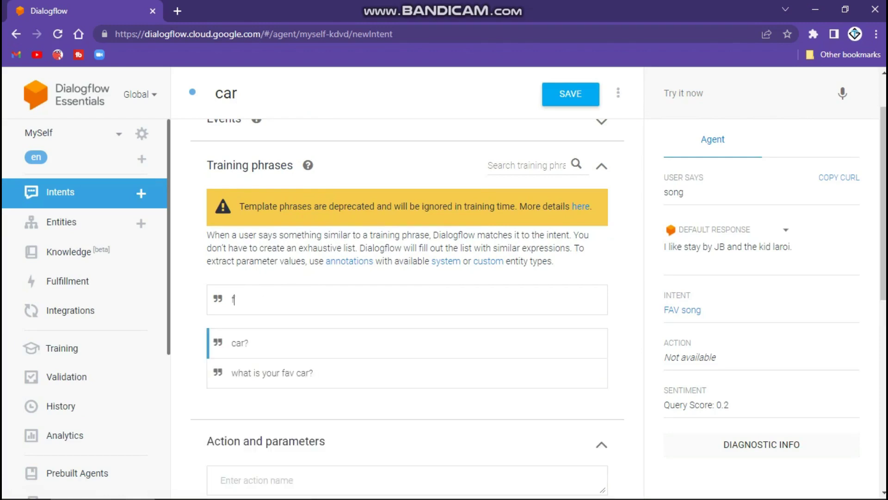
pyautogui.write('av c')
pyautogui.write('ourit')
pyautogui.write('e ca')
pyautogui.write('r?')
pyautogui.press('Return')
# Enter "SSC Tuatara is the fastest and my favourite car!" as the car intent's text response and save the intent
pyautogui.scroll(-4, 407, 300)
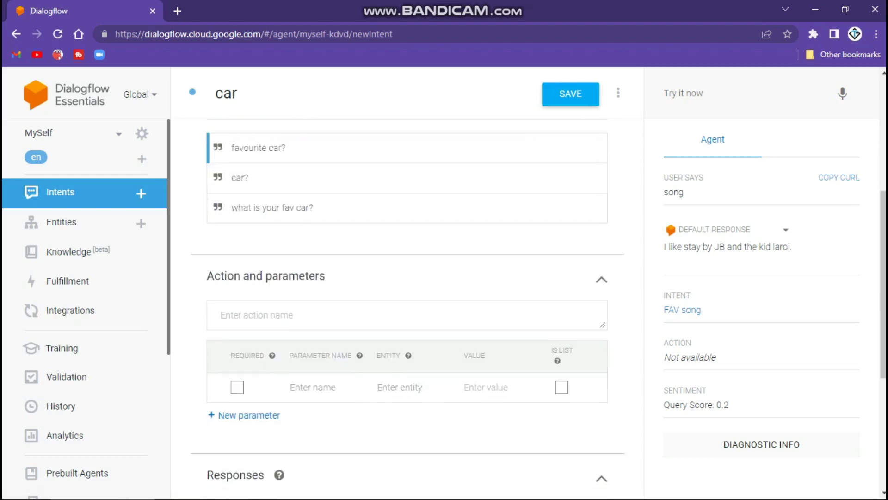
pyautogui.scroll(-5, 407, 301)
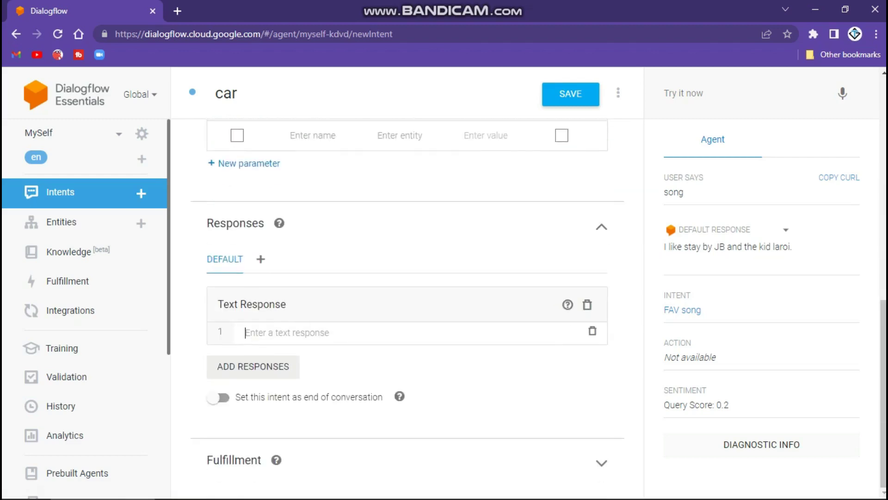
pyautogui.write('ssc T')
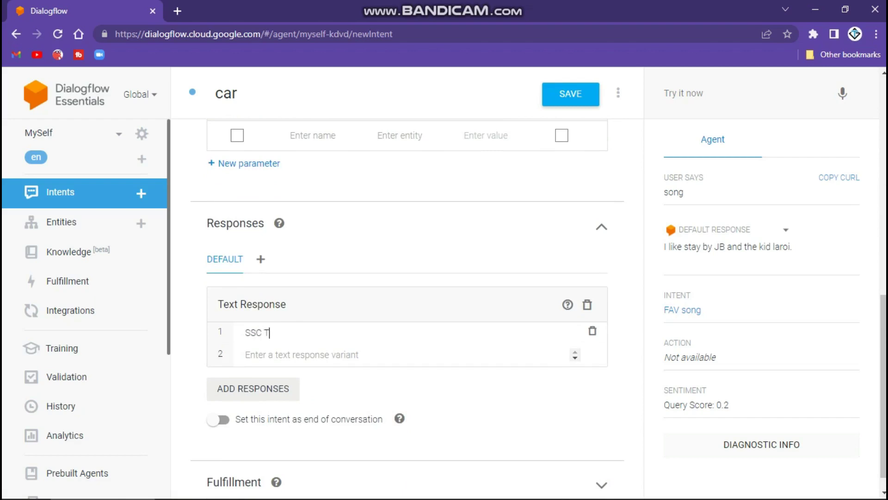
pyautogui.write('uatara is the fastest and my fav')
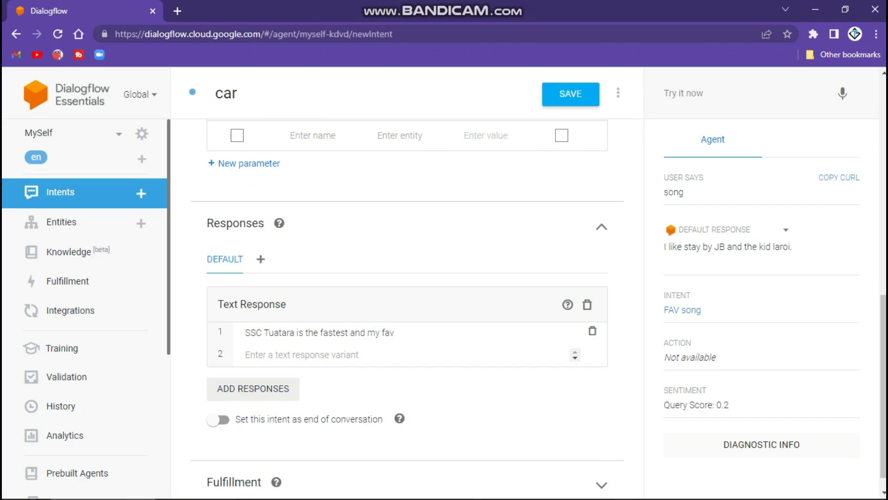
pyautogui.write('ourite car!')
pyautogui.click(571, 94)
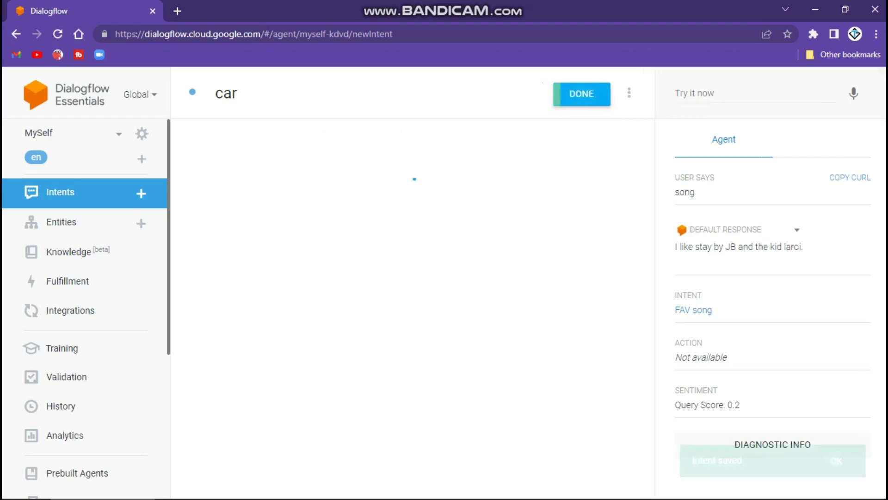
# Test the agent with the queries "car", "song" and "name"
pyautogui.click(741, 93)
pyautogui.write('car')
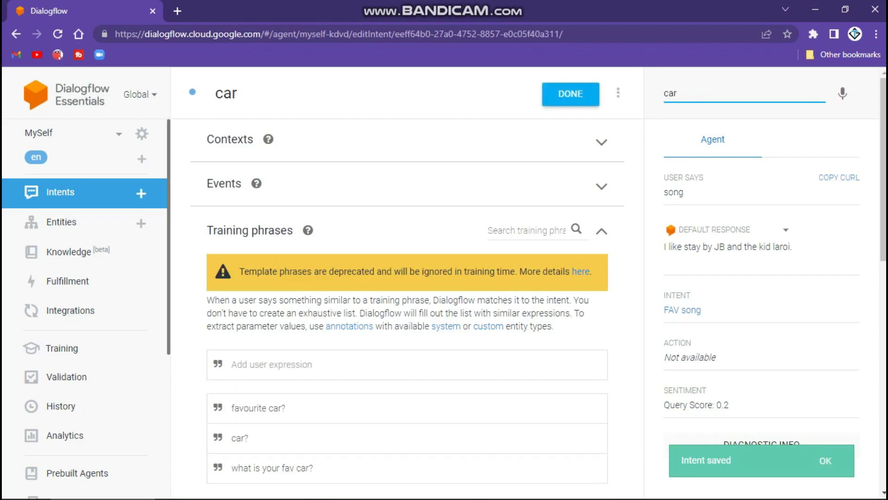
pyautogui.press('Return')
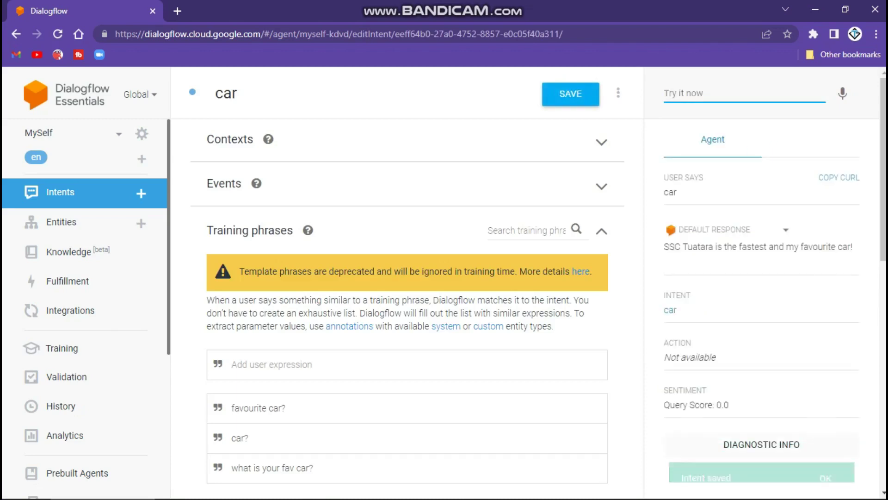
pyautogui.write('s')
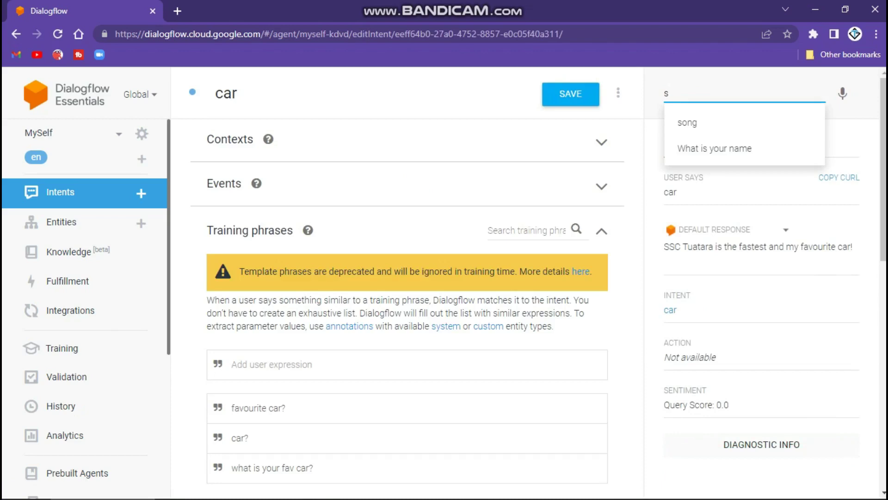
pyautogui.press('Down')
pyautogui.press('Return')
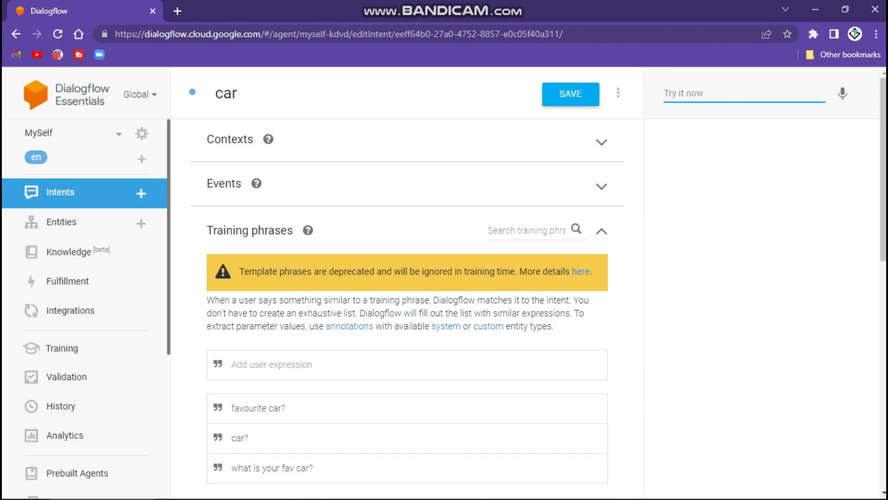
pyautogui.write('name')
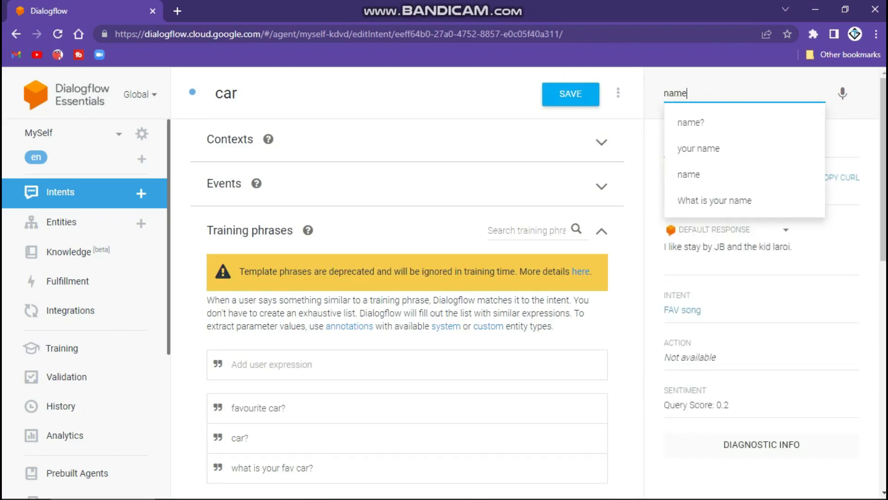
pyautogui.press('Return')
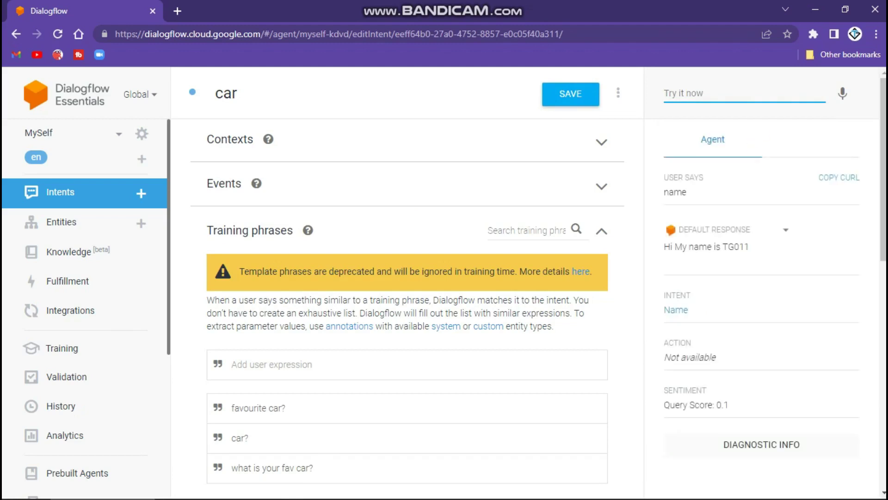
pyautogui.click(744, 93)
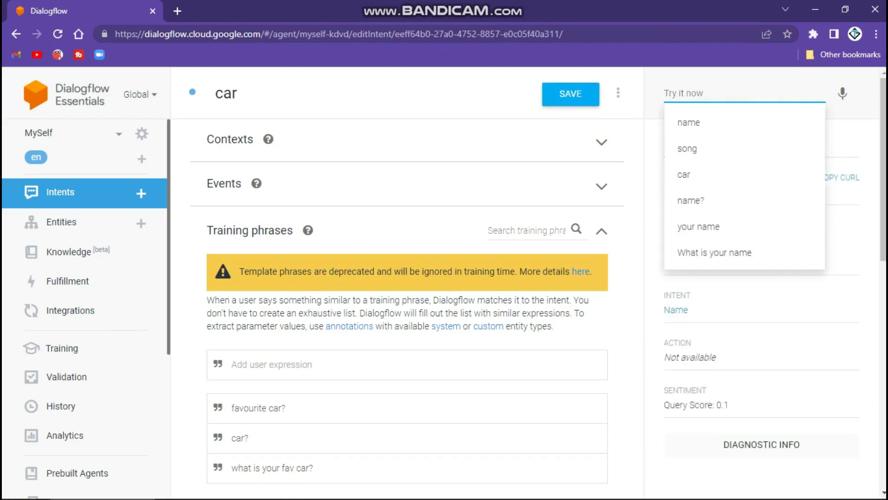
# Test the agent with the query "Fav car"
pyautogui.write('Fav')
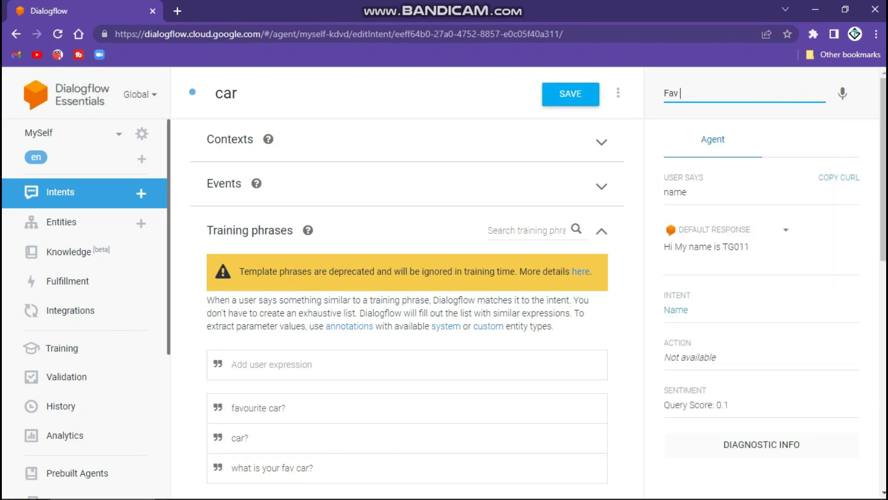
pyautogui.write(' car')
pyautogui.press('Return')
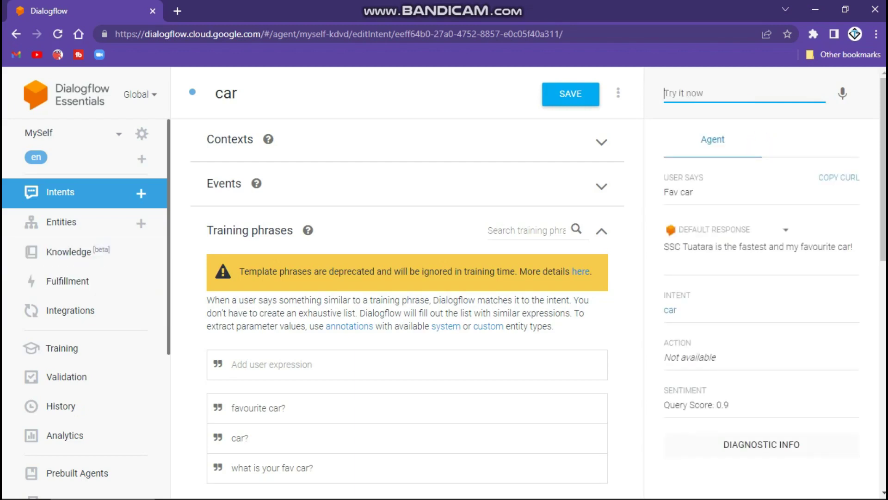
# Leave the car intent without saving and go back to the MySelf agent's list of intents
pyautogui.click(119, 134)
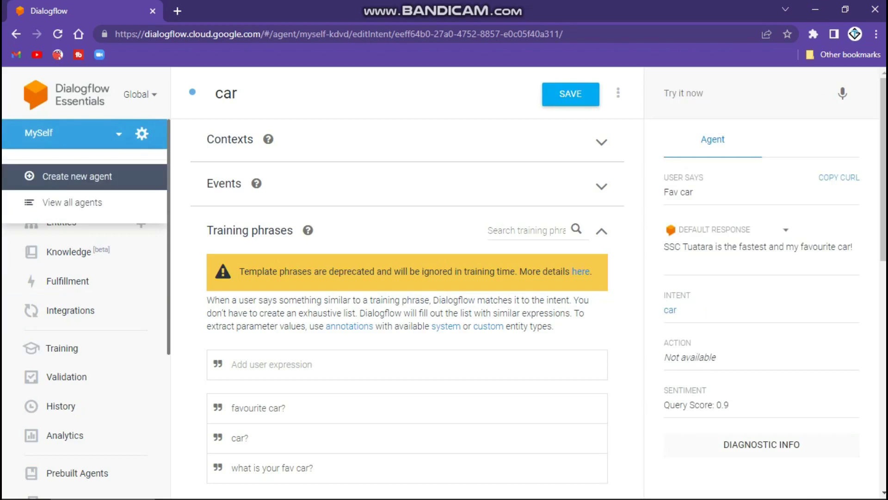
pyautogui.click(64, 133)
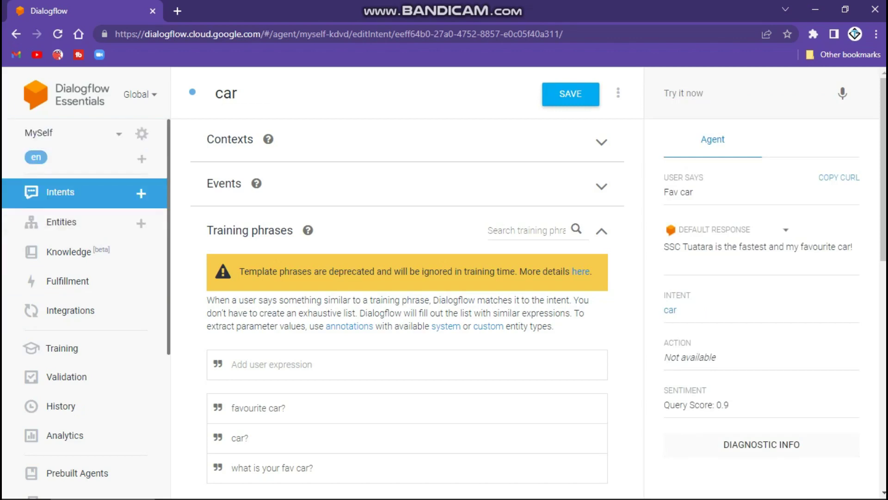
pyautogui.click(60, 192)
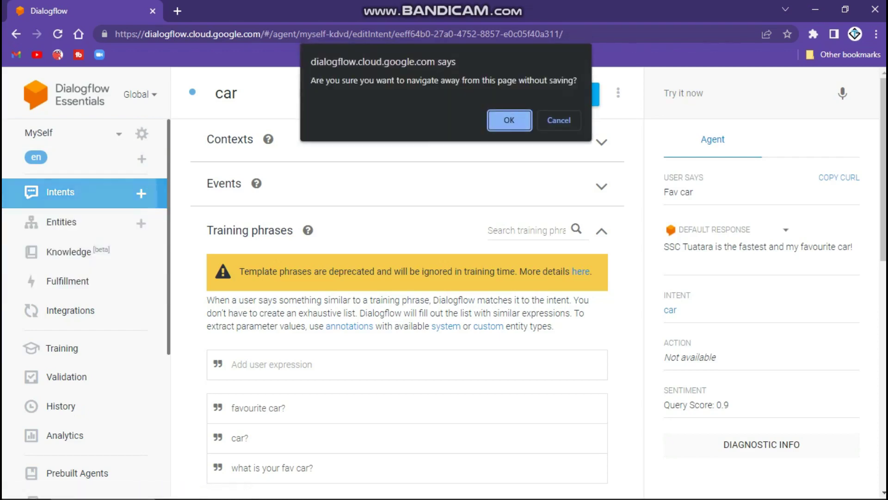
pyautogui.press('Return')
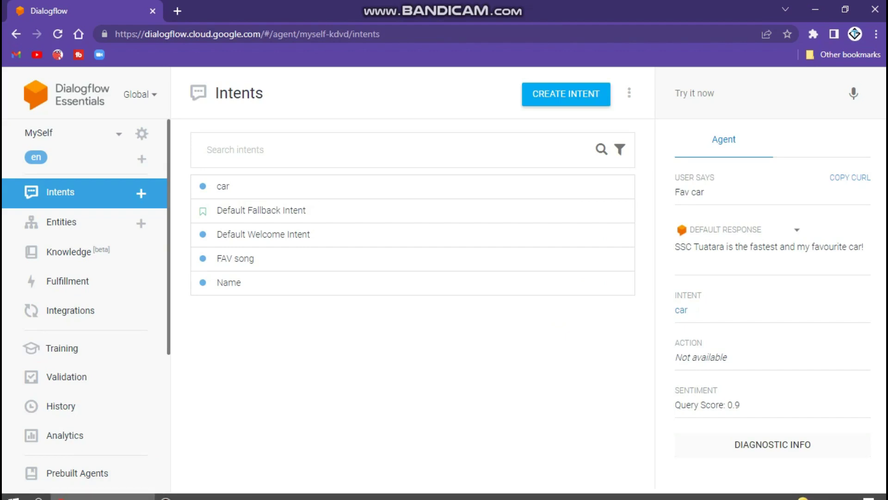
# Switch to Discord, minimize the Bandicam window, and view the hello-verify and hello-general channels of the TECHshadowS server
pyautogui.click(207, 489)
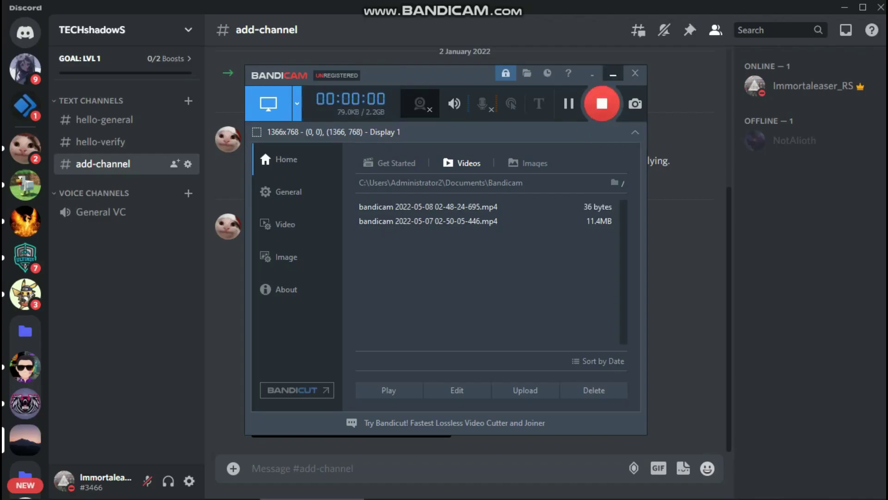
pyautogui.click(613, 73)
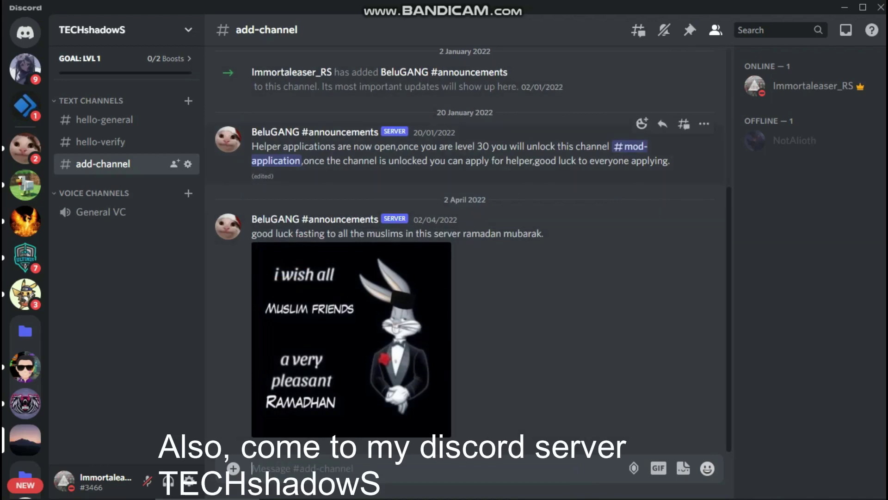
pyautogui.click(104, 142)
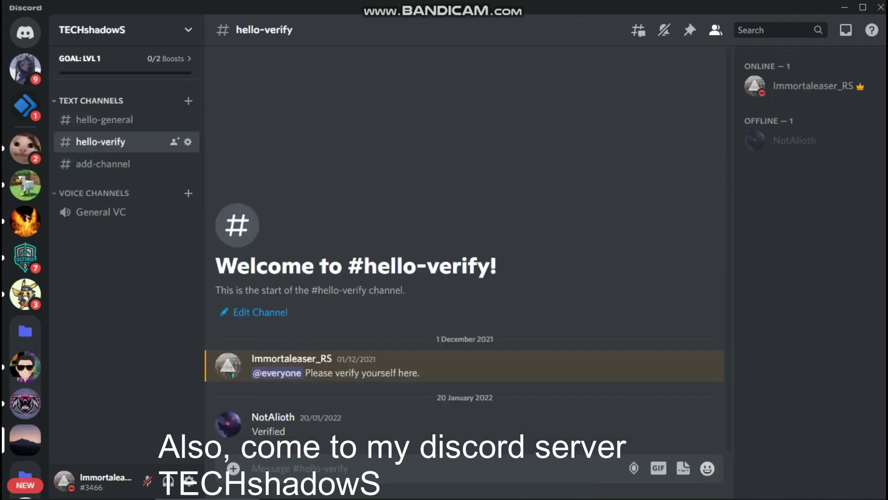
pyautogui.click(104, 119)
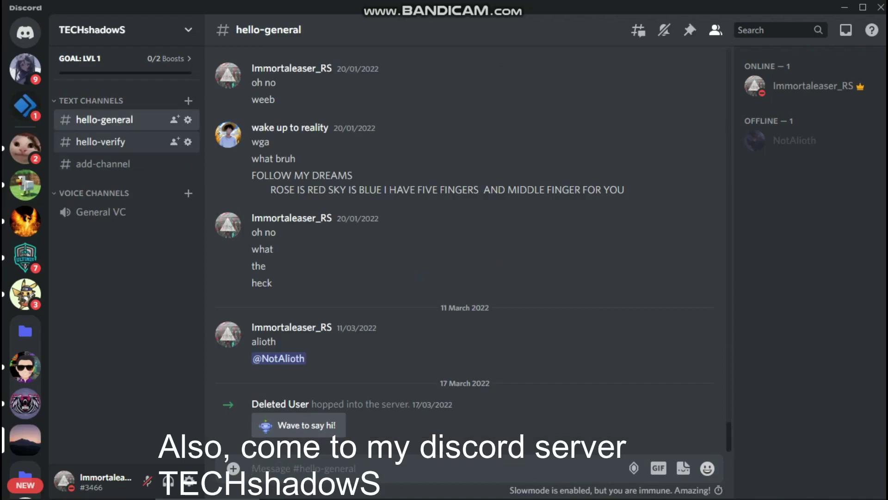